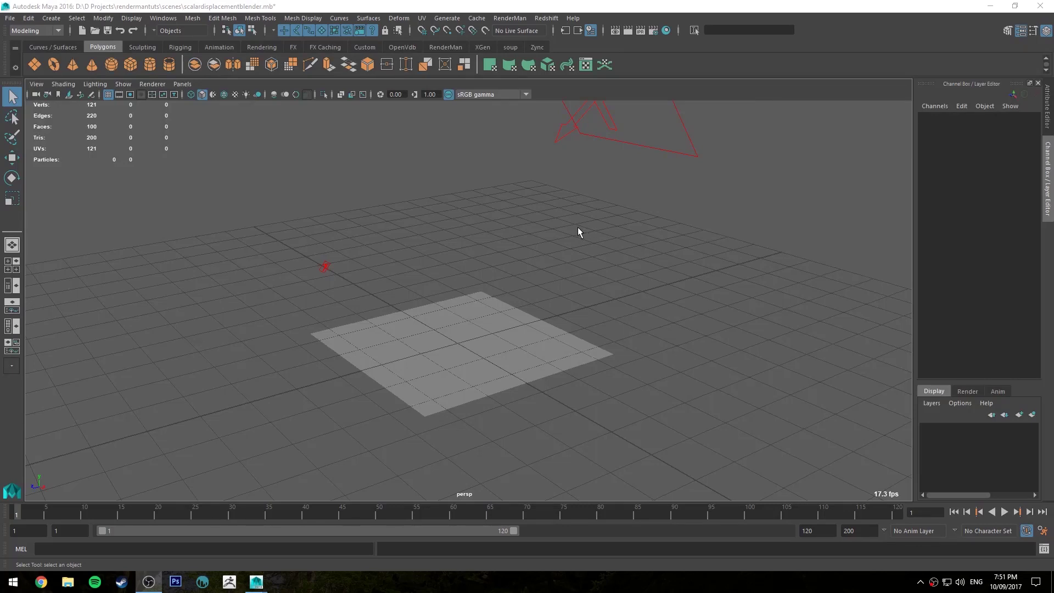
alt+drag(577, 227, 572, 242)
alt+right_drag(572, 241, 558, 219)
mouse_move(557, 219)
alt+middle_down()
mouse_move(561, 248)
mouse_move(549, 229)
alt+middle_up()
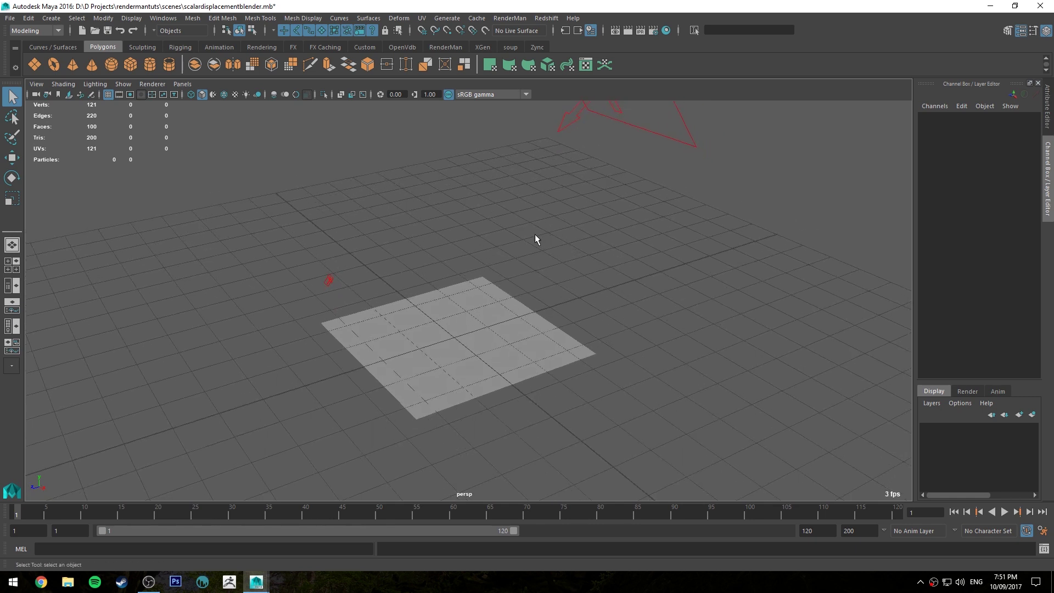
alt+drag(555, 249, 555, 222)
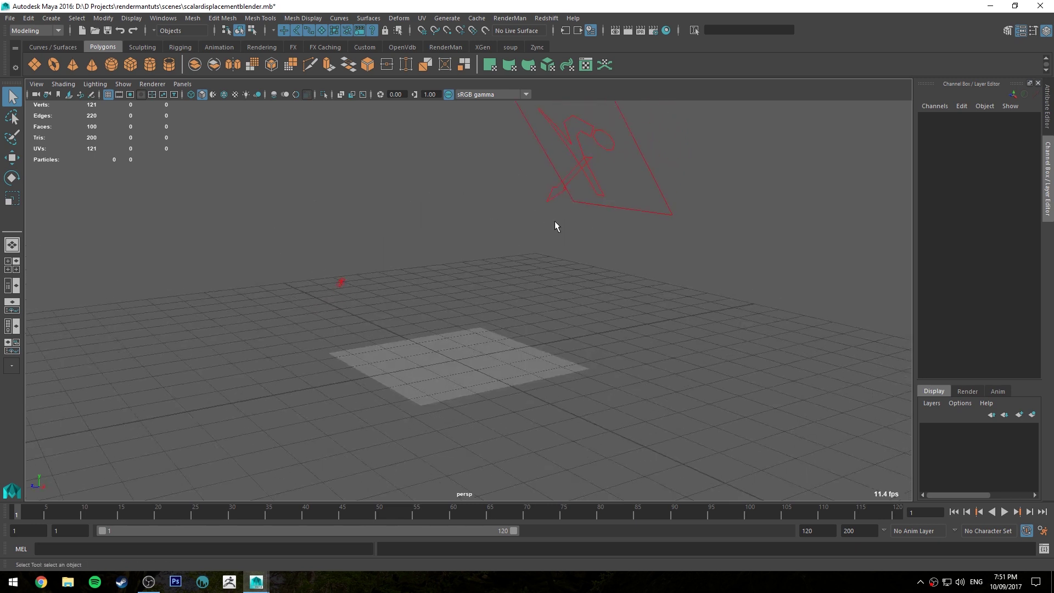
Step: Add the RenderMan Subdiv Scheme attribute to the polygon plane's shape
alt+drag(402, 280, 458, 322)
click(459, 323)
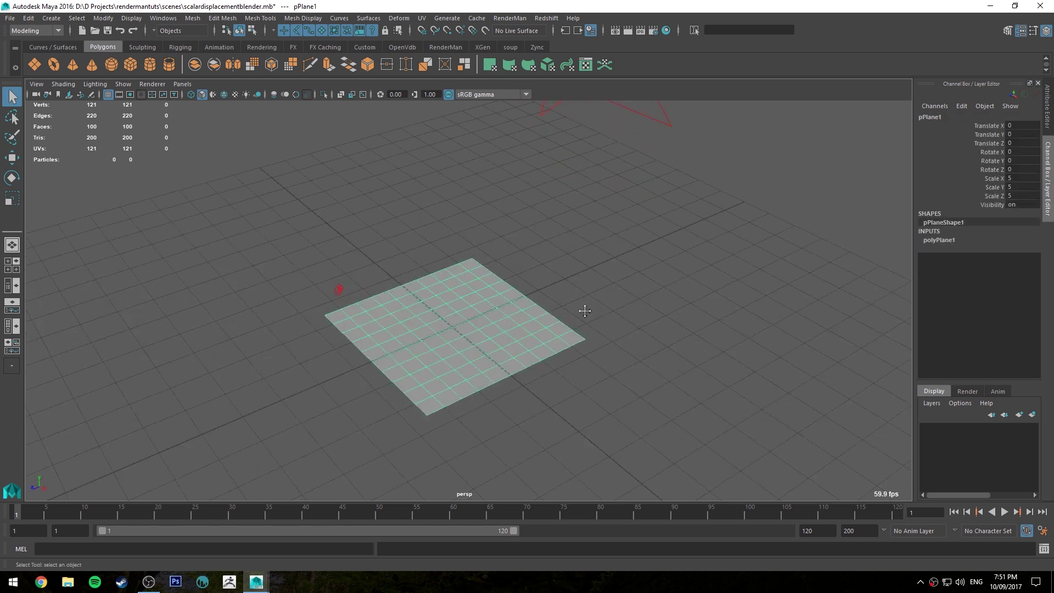
alt+right_drag(581, 311, 596, 325)
alt+middle_drag(580, 266, 591, 302)
click(591, 301)
click(496, 291)
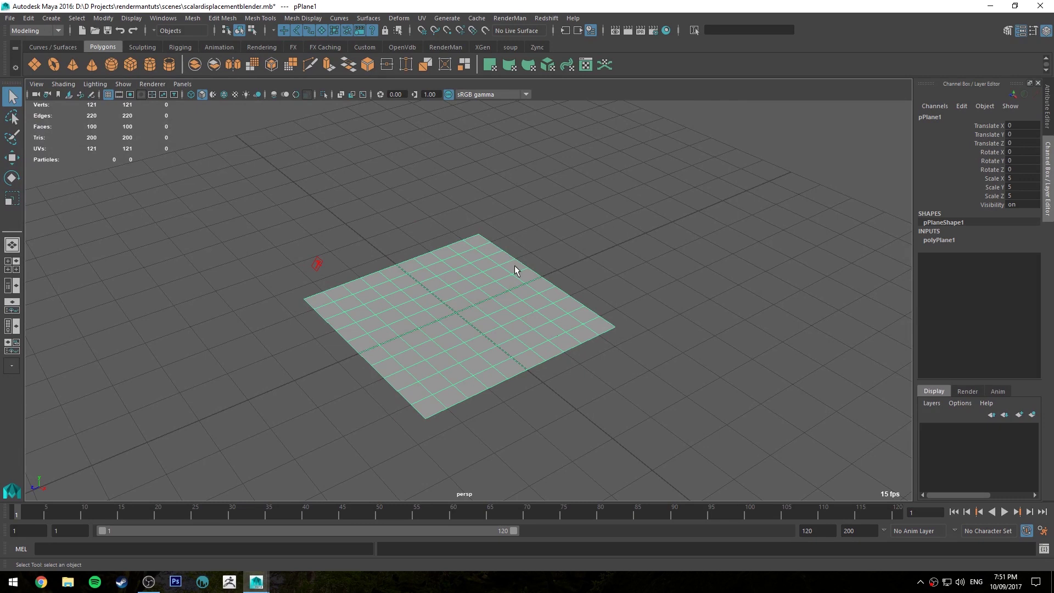
click(1045, 95)
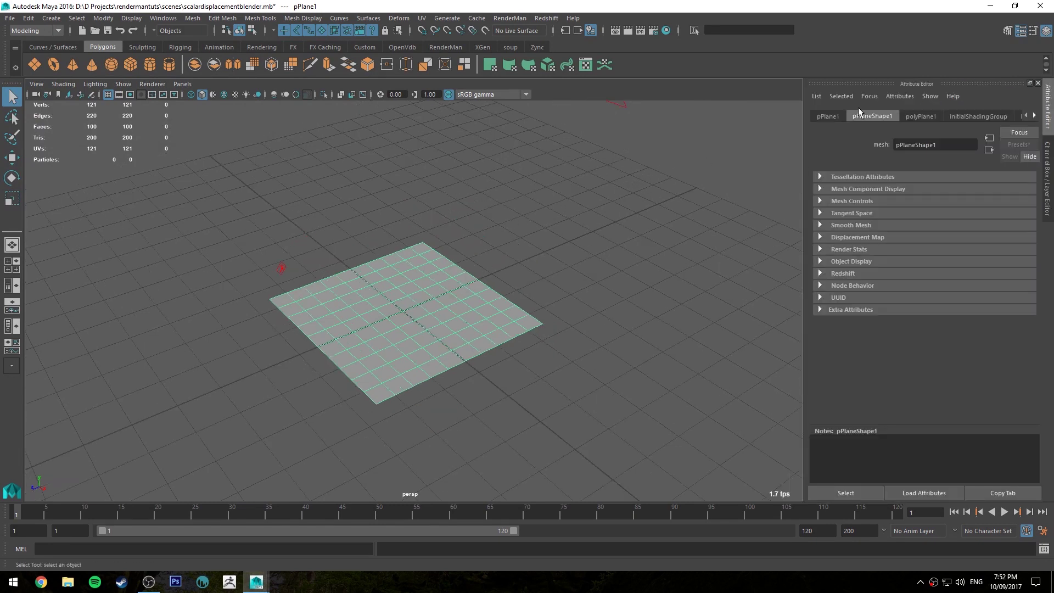
click(899, 96)
mouse_move(909, 144)
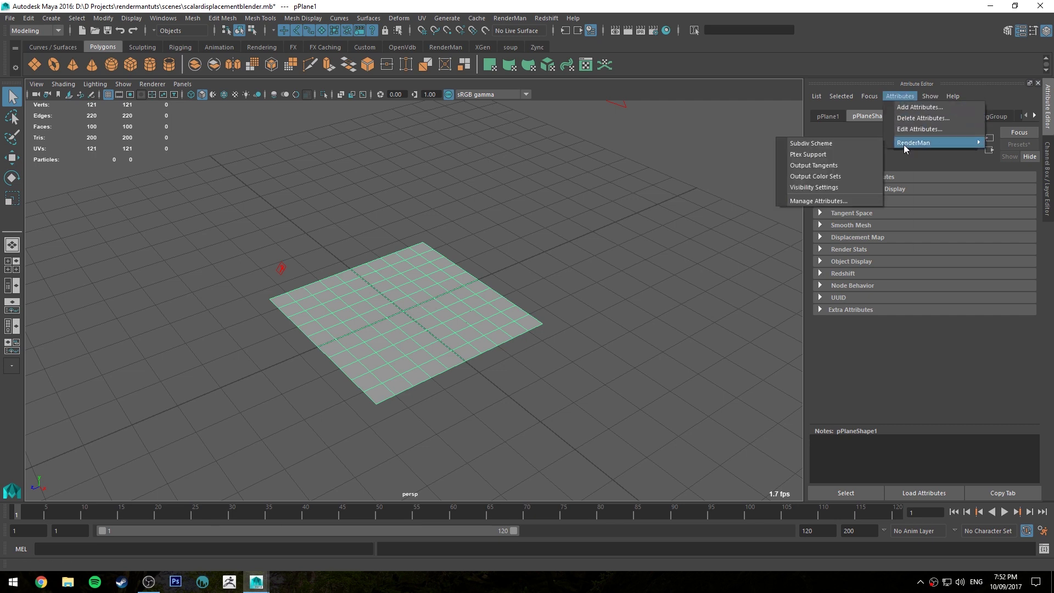
click(847, 144)
click(610, 208)
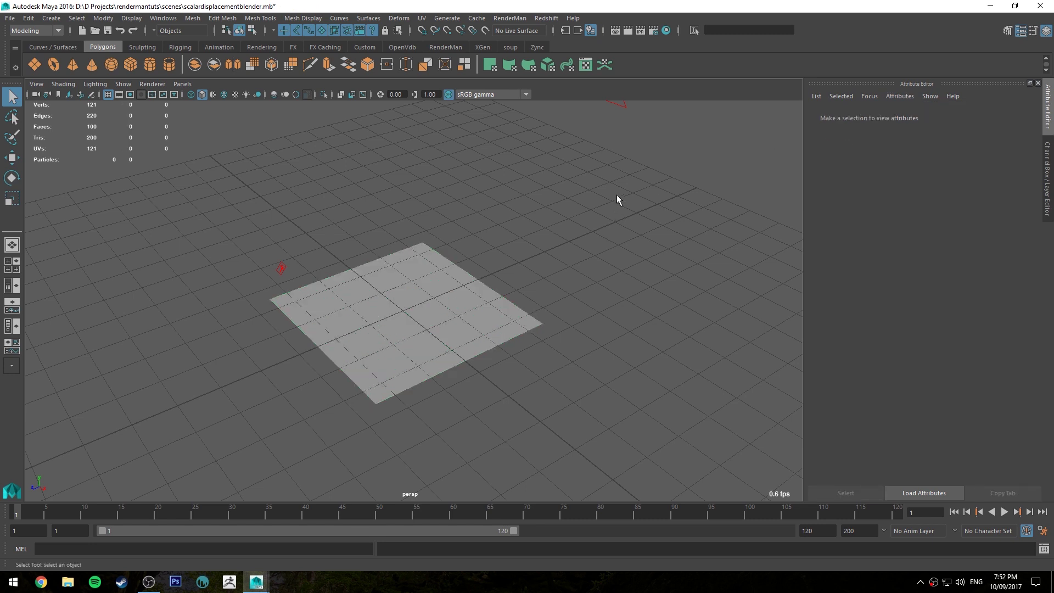
Step: Assign a new RenderMan PxrSurface material to the plane
click(434, 276)
click(445, 46)
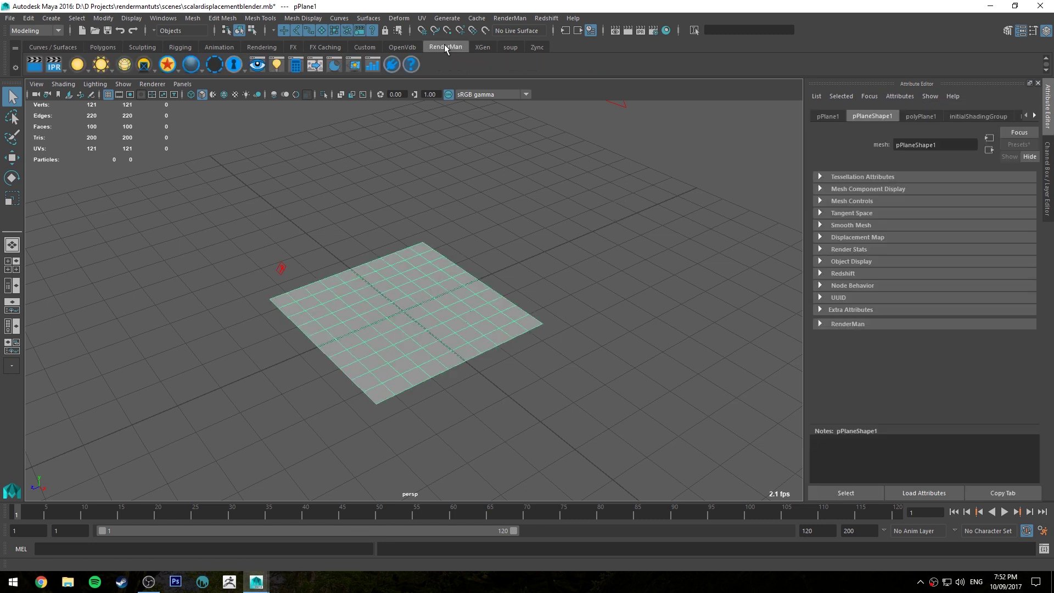
click(167, 65)
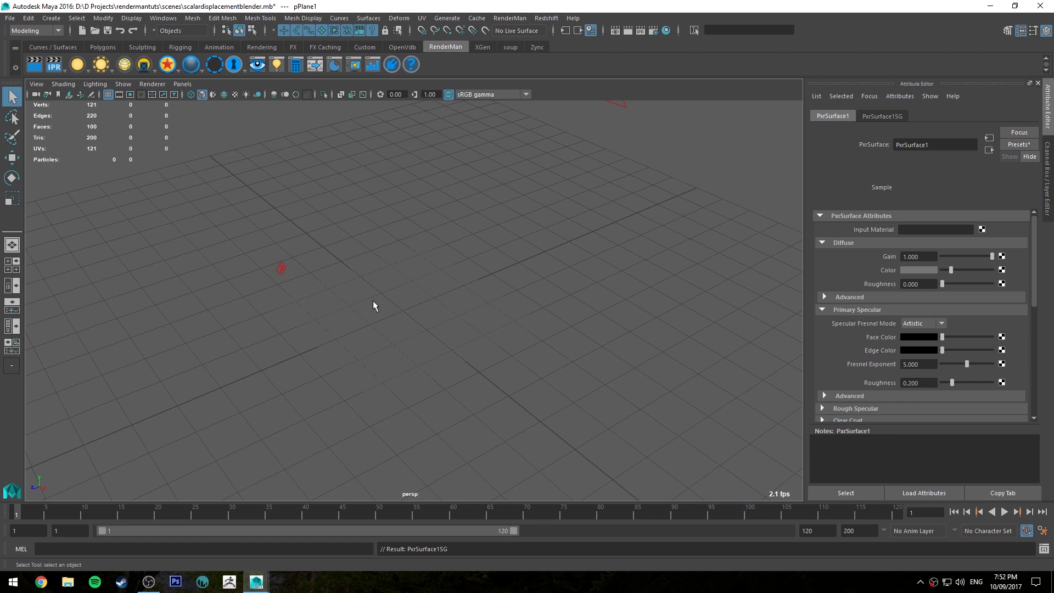
click(377, 306)
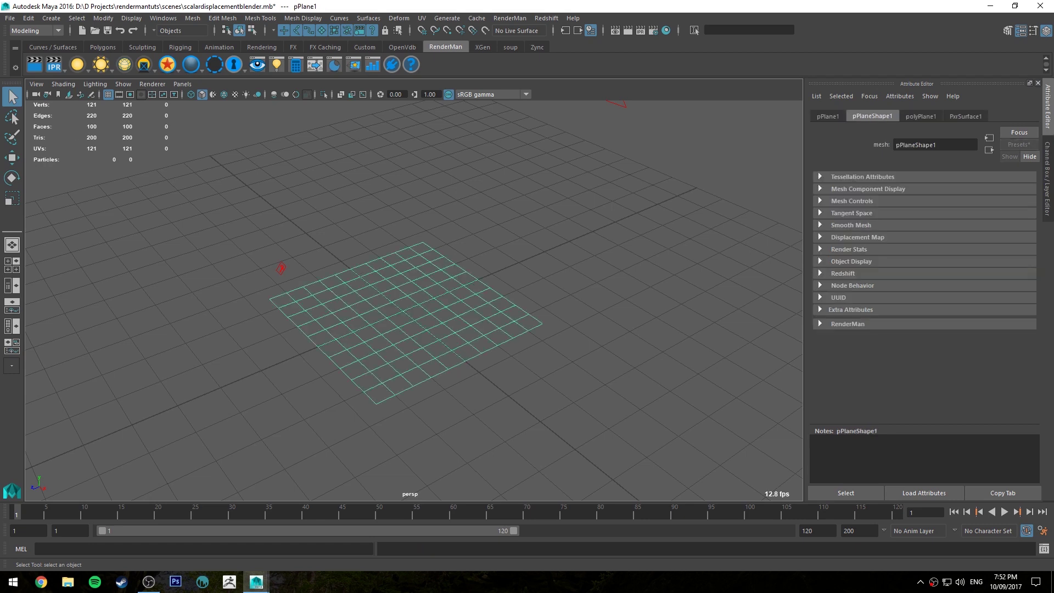
Step: Open the Hypershade and create a PxrDispScalarLayer node, placing it above the PxrSurface1 node
click(663, 31)
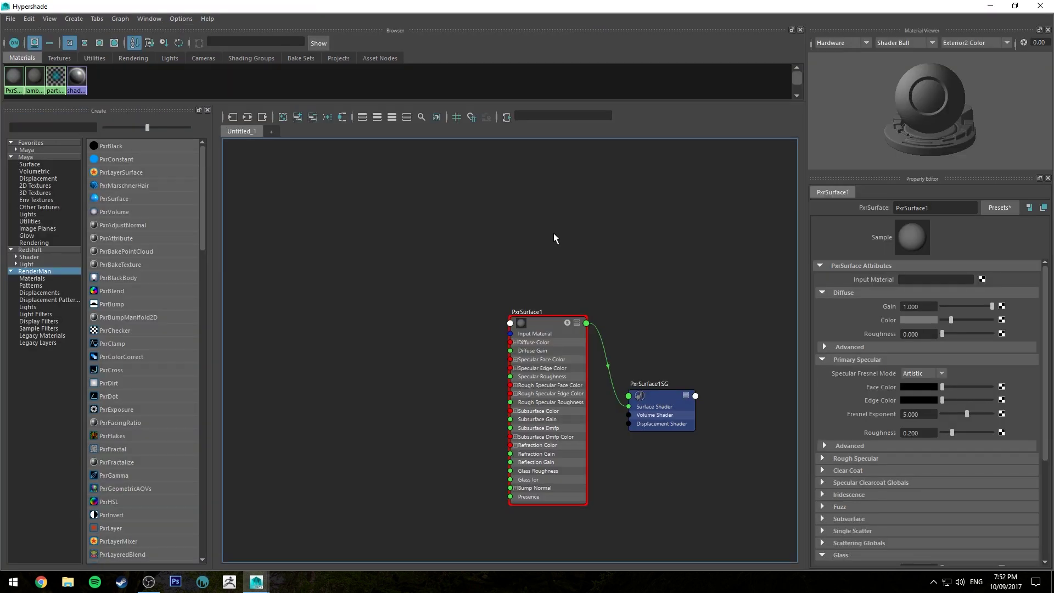
key(Tab)
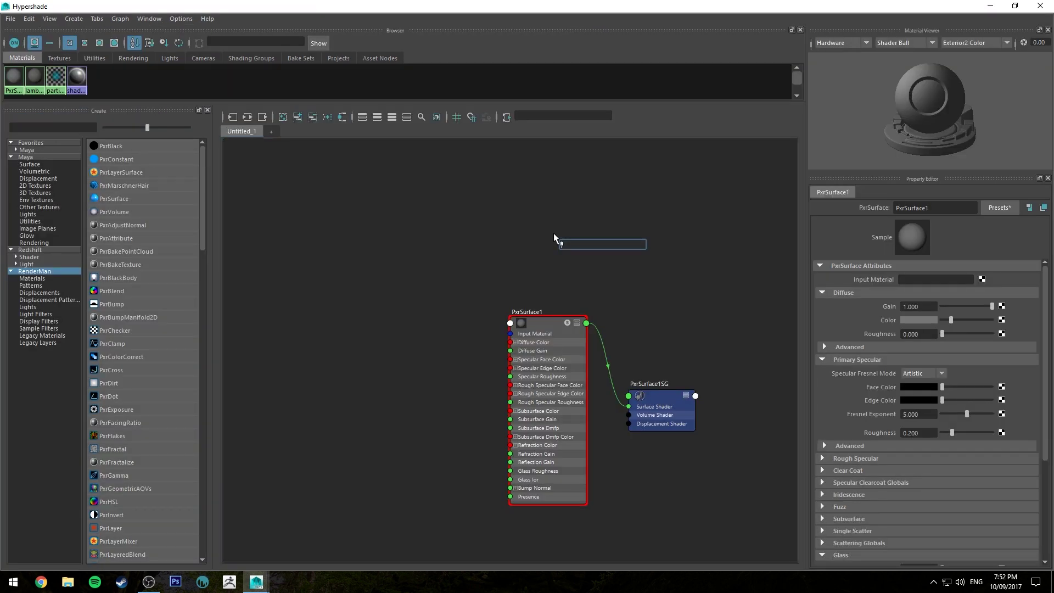
text(PxrDispScalarLayer)
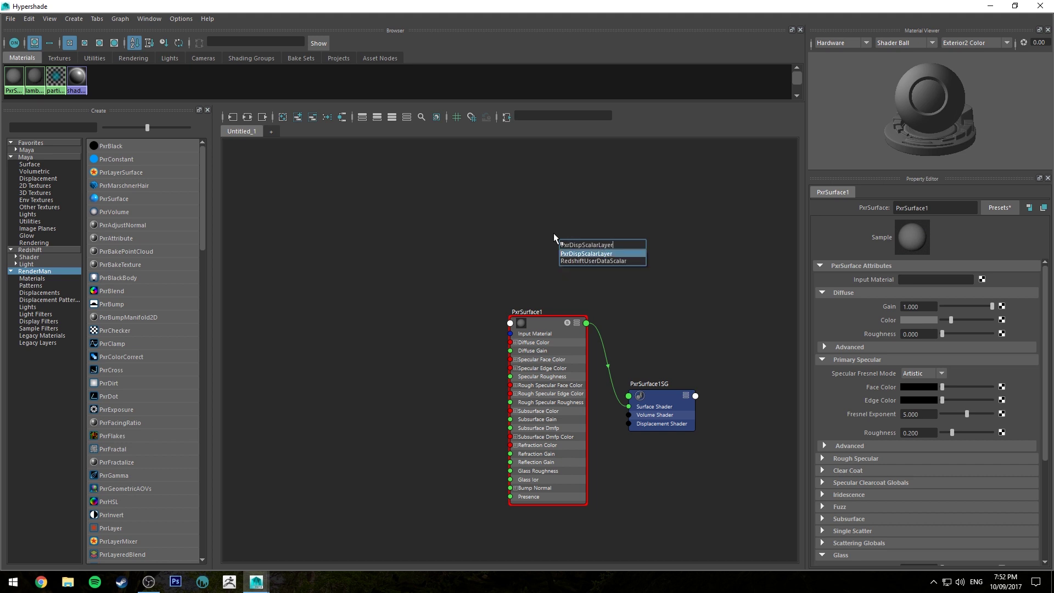
key(Return)
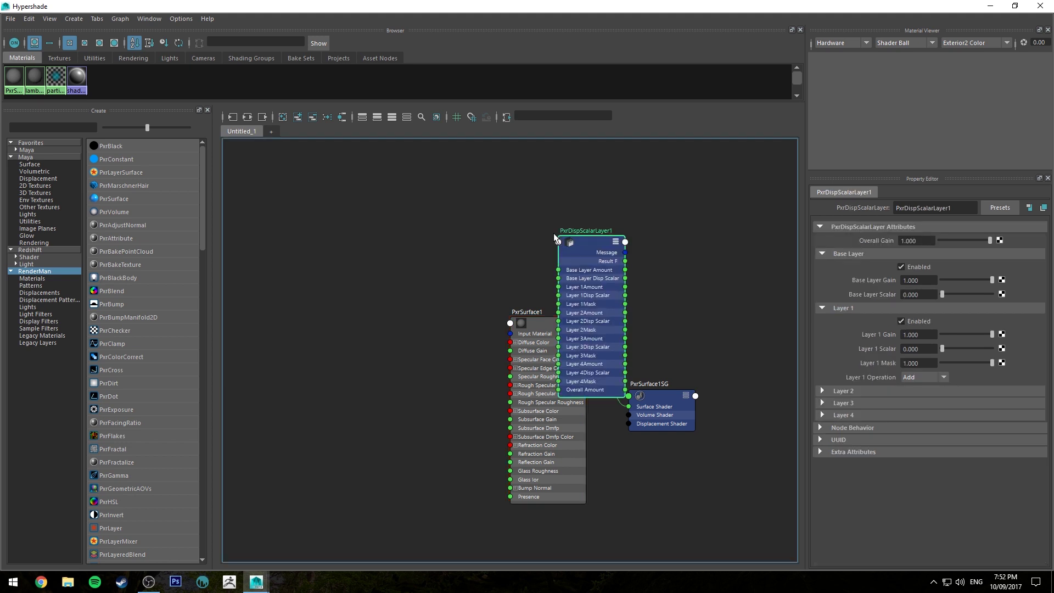
drag(580, 248, 513, 143)
alt+middle_drag(571, 190, 582, 242)
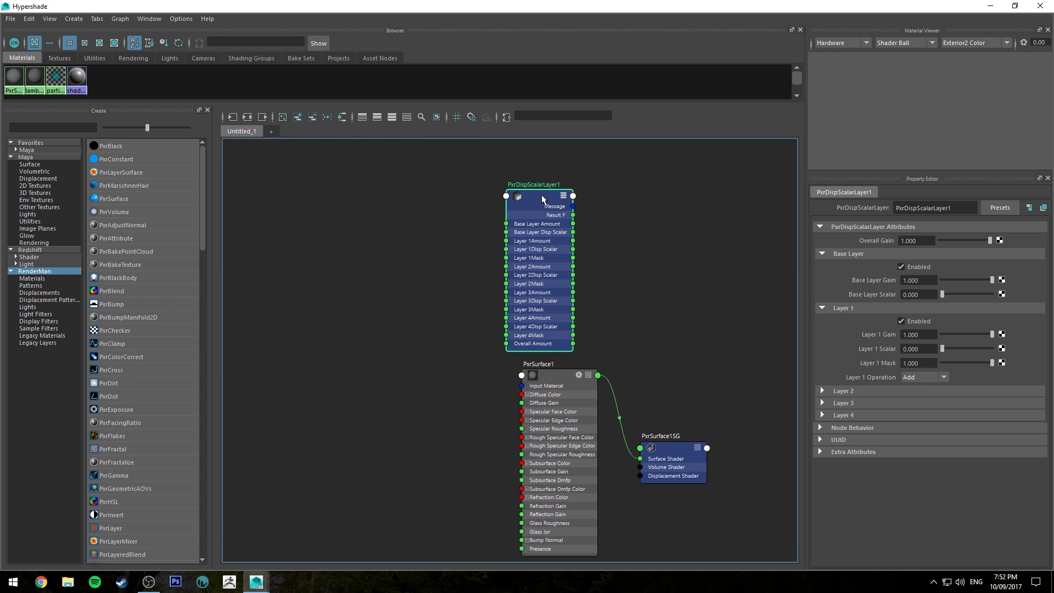
drag(541, 194, 551, 189)
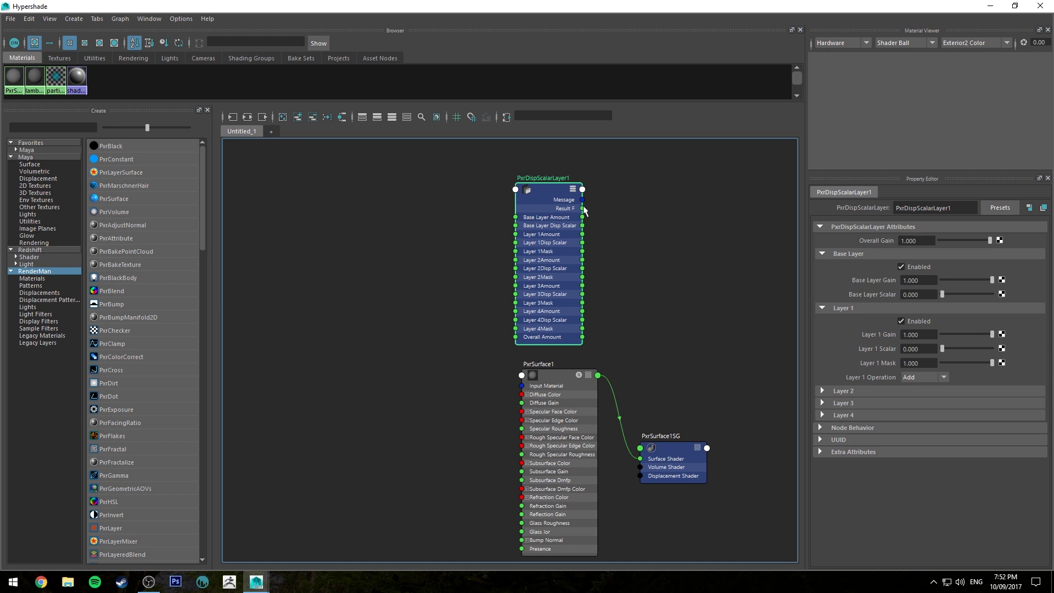
Step: Create a PxrDisplace node and connect the scalar layer's Result F to its Disp Scalar input
alt+middle_drag(656, 254, 567, 238)
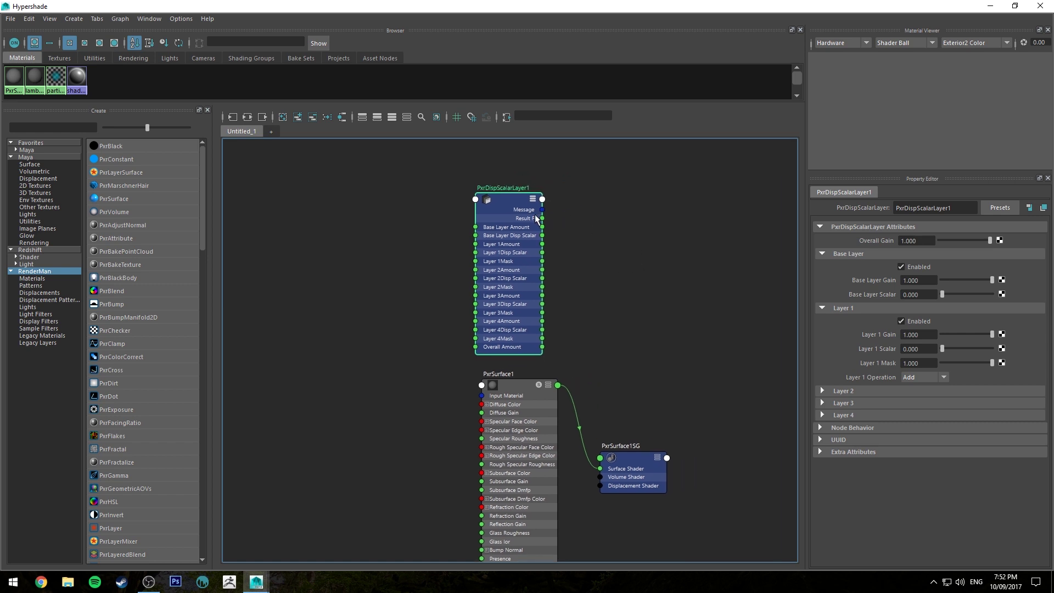
alt+middle_drag(653, 397, 620, 345)
key(Tab)
text(p)
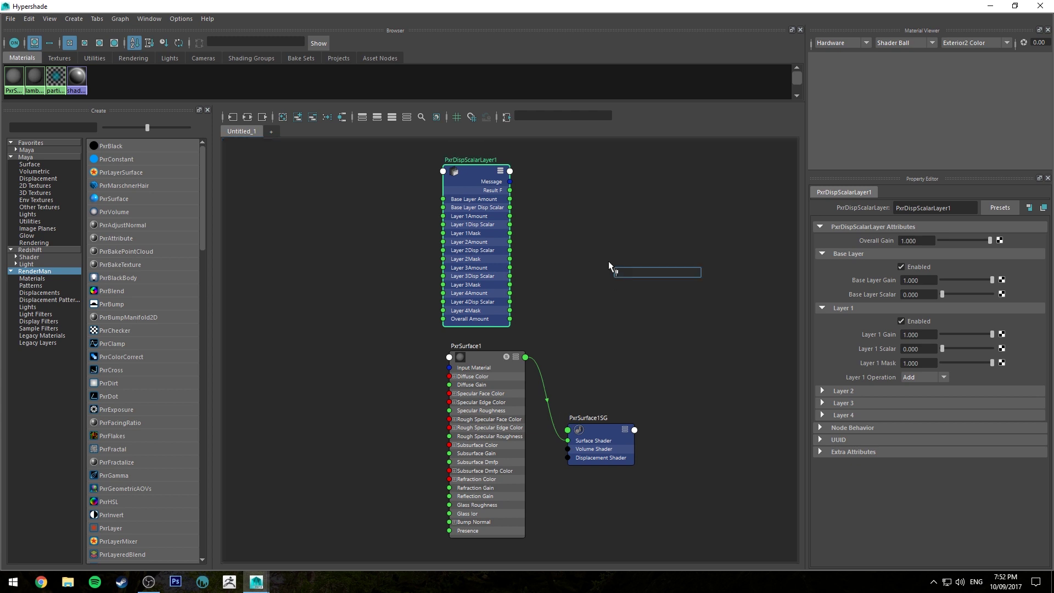
text(disp)
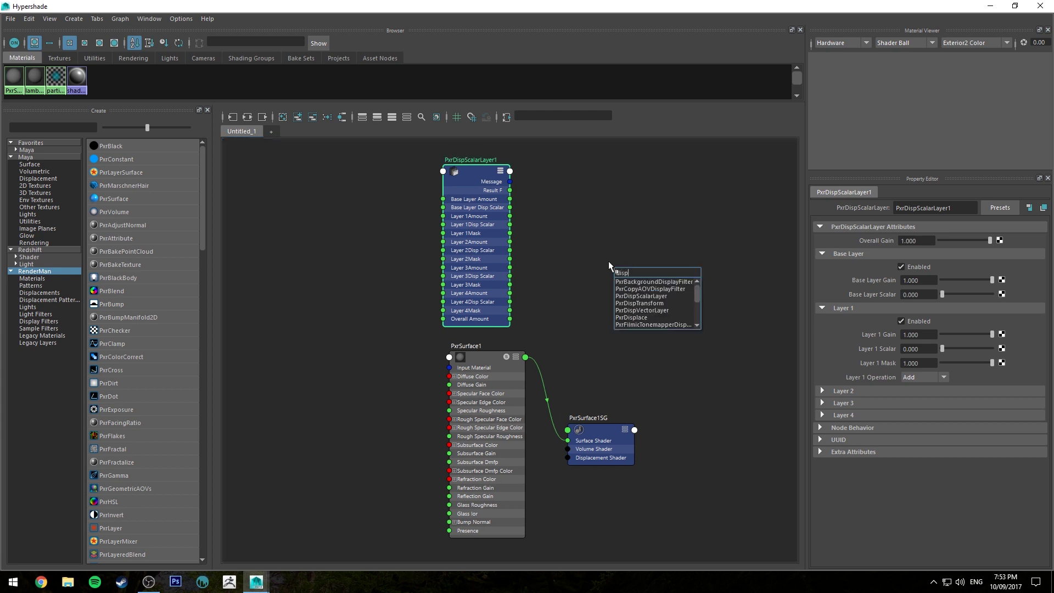
key(Down)
key(Down)
key(Down)
key(Down)
key(Down)
key(Down)
key(Return)
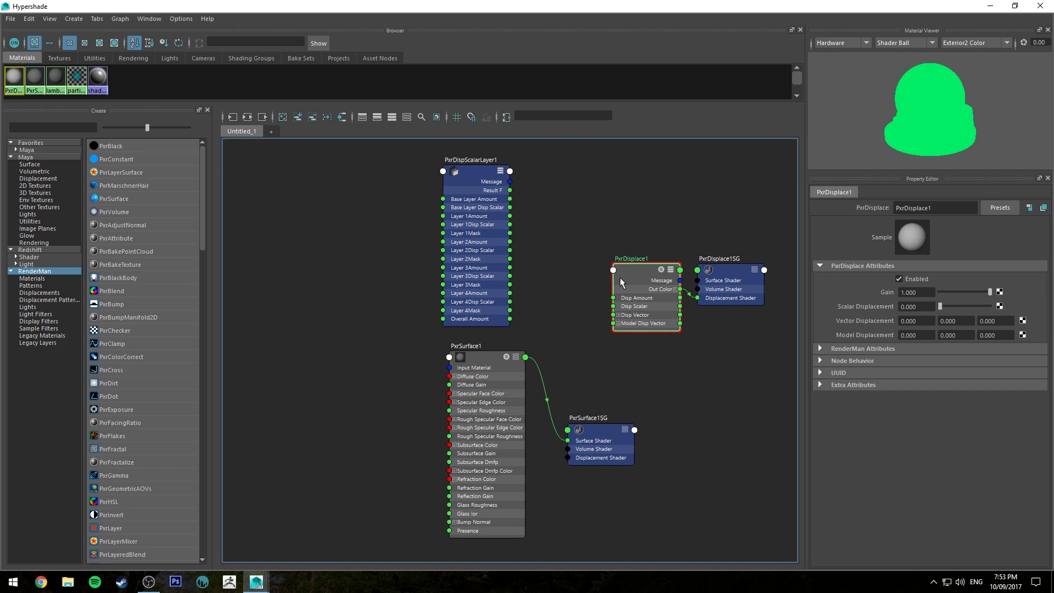
drag(530, 215, 551, 257)
Step: Delete the extra PxrDisplace1SG shading group and connect the PxrDisplace Out Color to PxrSurface1SG's Displacement Shader
drag(732, 326, 684, 207)
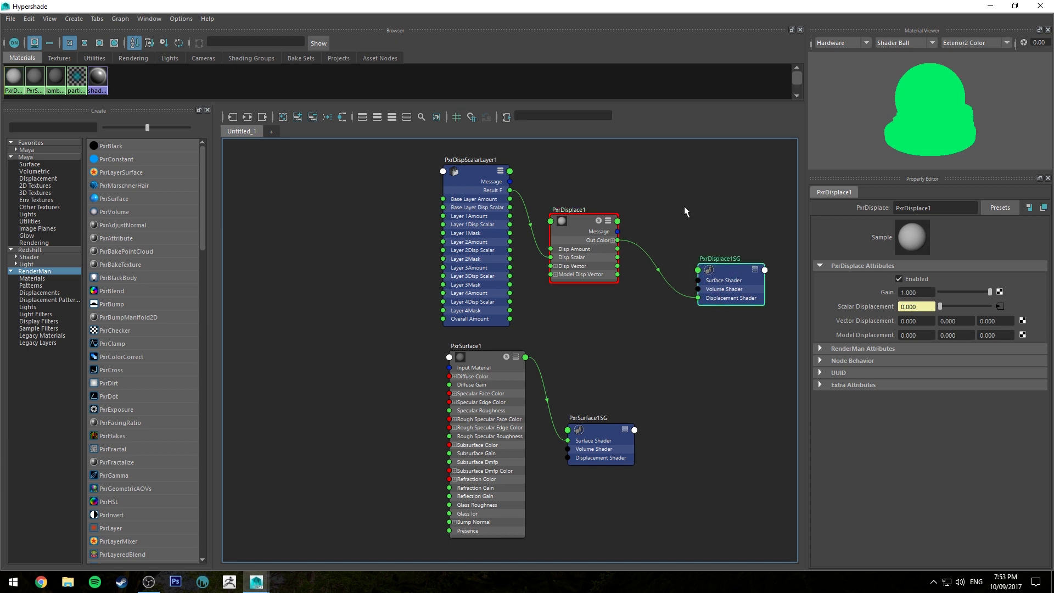
key(Delete)
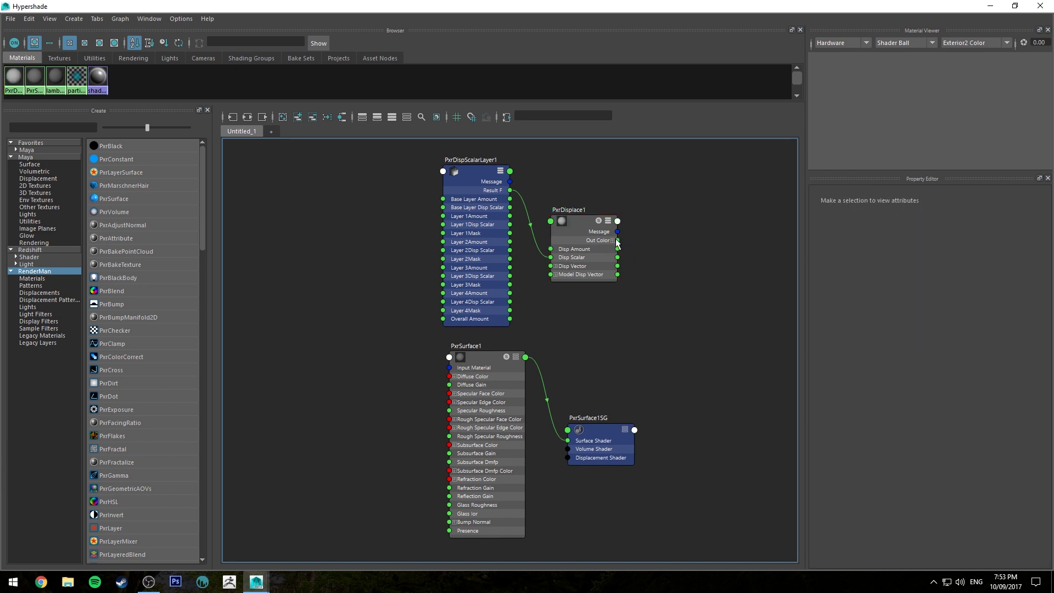
drag(615, 241, 567, 457)
click(603, 438)
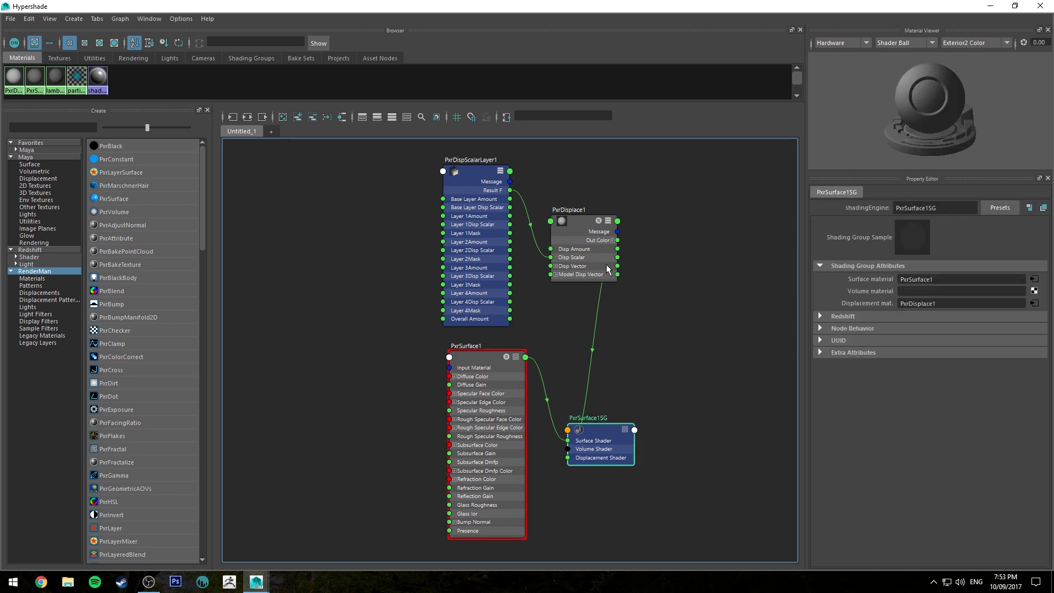
alt+middle_drag(637, 201, 679, 207)
drag(686, 170, 461, 242)
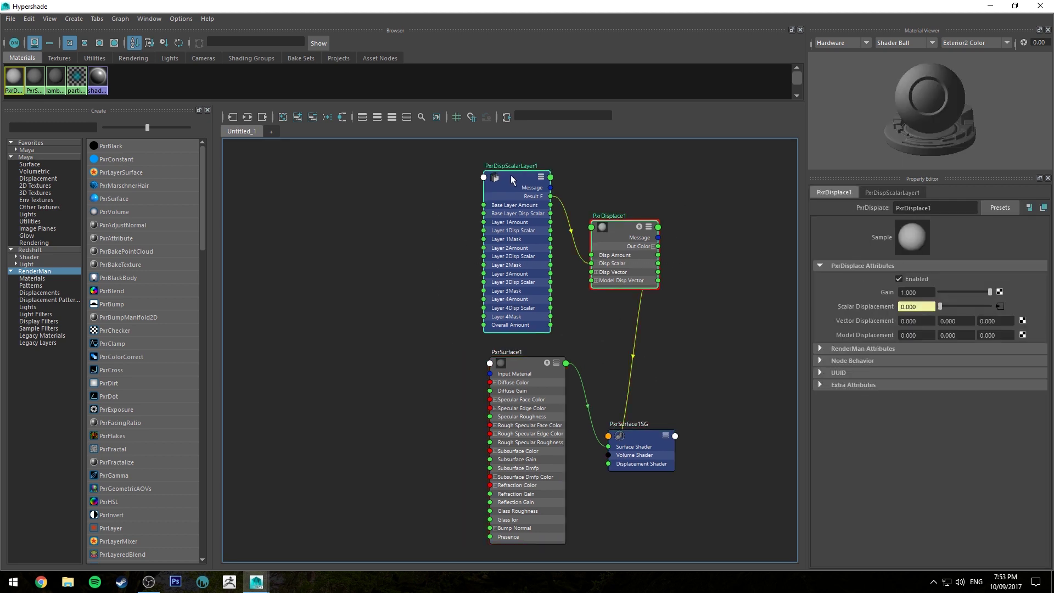
Step: Create a PxrChecker node and place it ahead of the scalar layer node with a gap between them
alt+middle_drag(387, 193, 415, 213)
key(Tab)
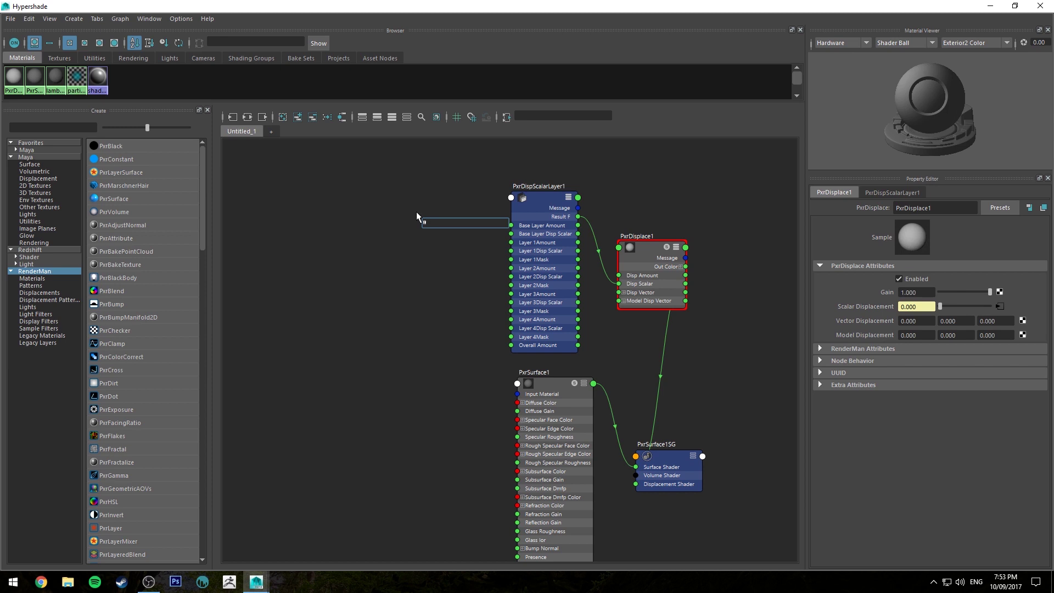
text(check)
key(Return)
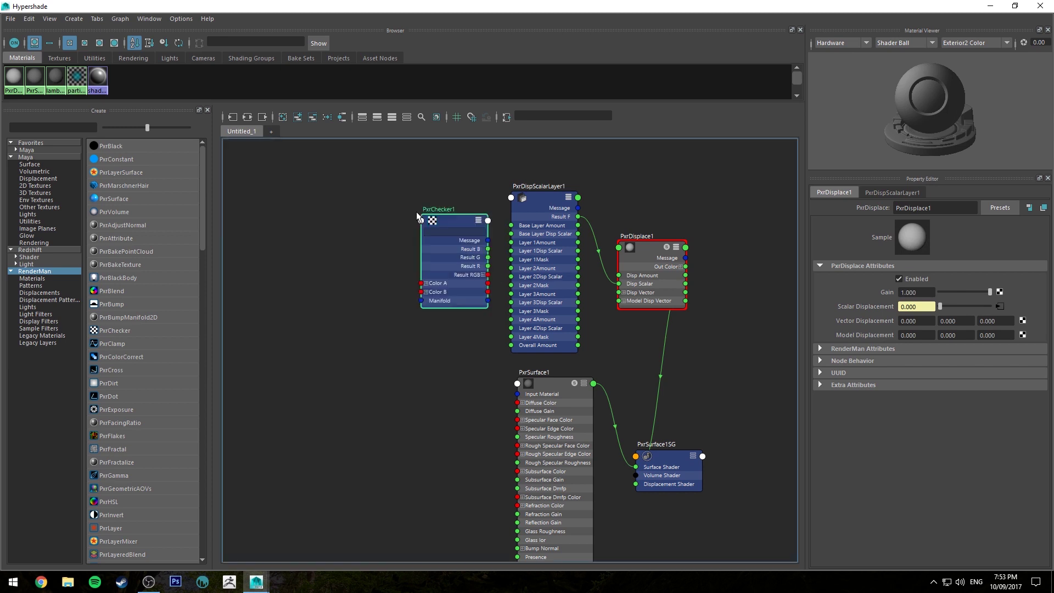
drag(438, 219, 363, 203)
Step: Create a PxrToFloat node between the checker and the scalar layer, and connect the checker's Result RGB to its Input
key(Tab)
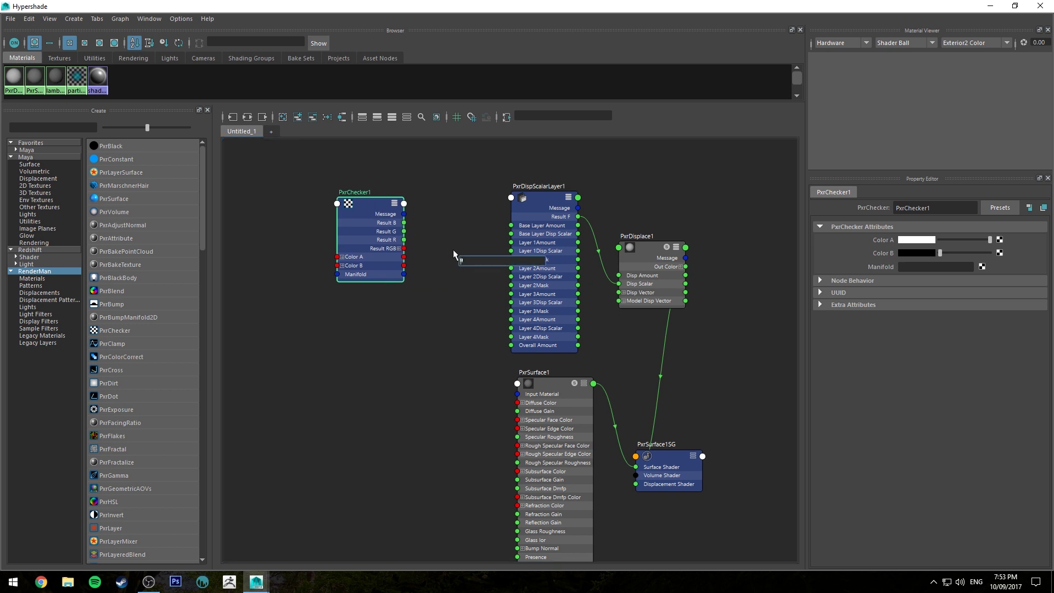
text(tofloa)
key(Return)
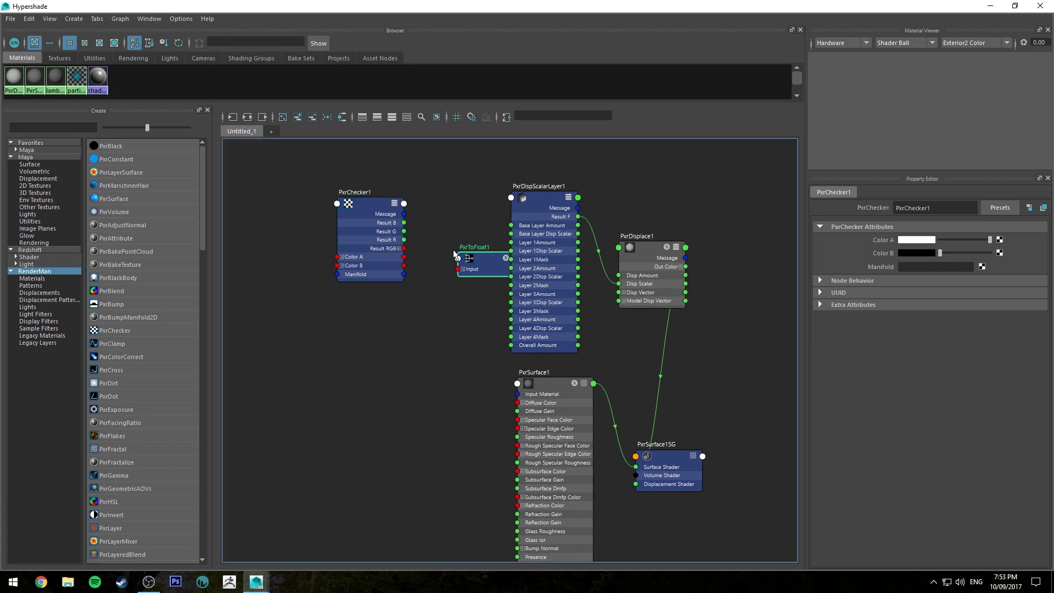
drag(459, 222, 462, 228)
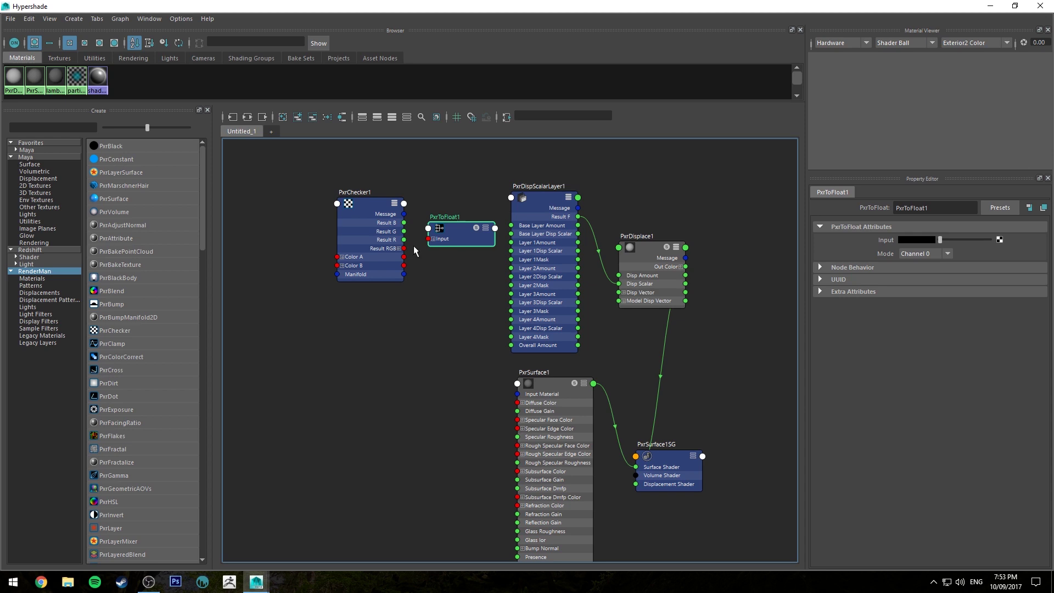
drag(404, 249, 429, 238)
Step: Space out the checker and PxrToFloat nodes and connect PxrToFloat's Result F to the scalar layer's Base Layer Disp Scalar
drag(376, 206, 328, 192)
drag(460, 228, 519, 234)
key(3)
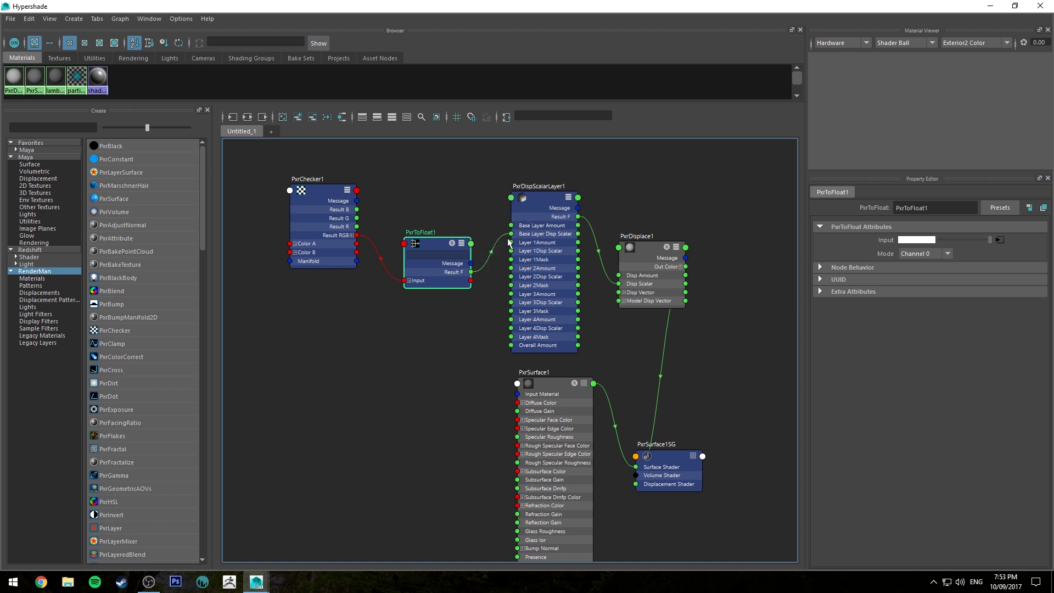
drag(437, 242, 448, 237)
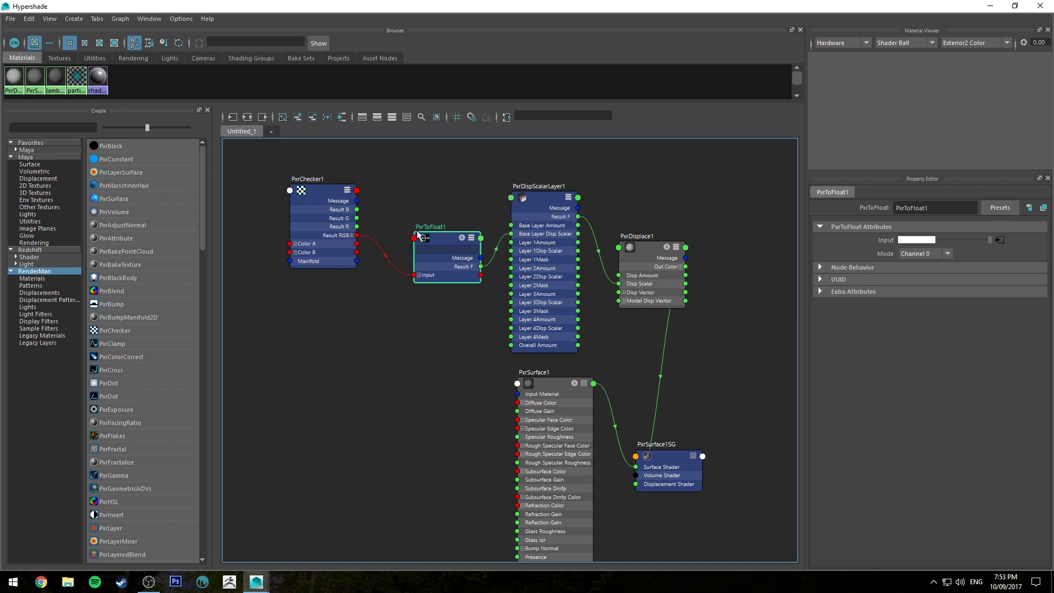
Step: Create a PxrManifold2D node and connect its Result to the PxrChecker's Manifold input
alt+middle_drag(324, 177, 509, 229)
click(486, 251)
key(Tab)
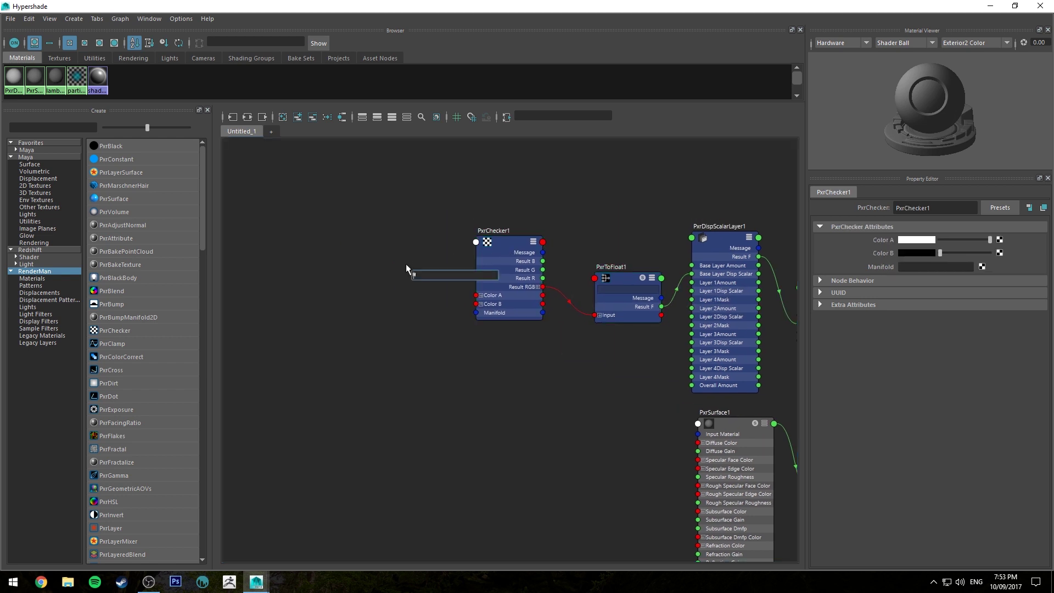
text(manif)
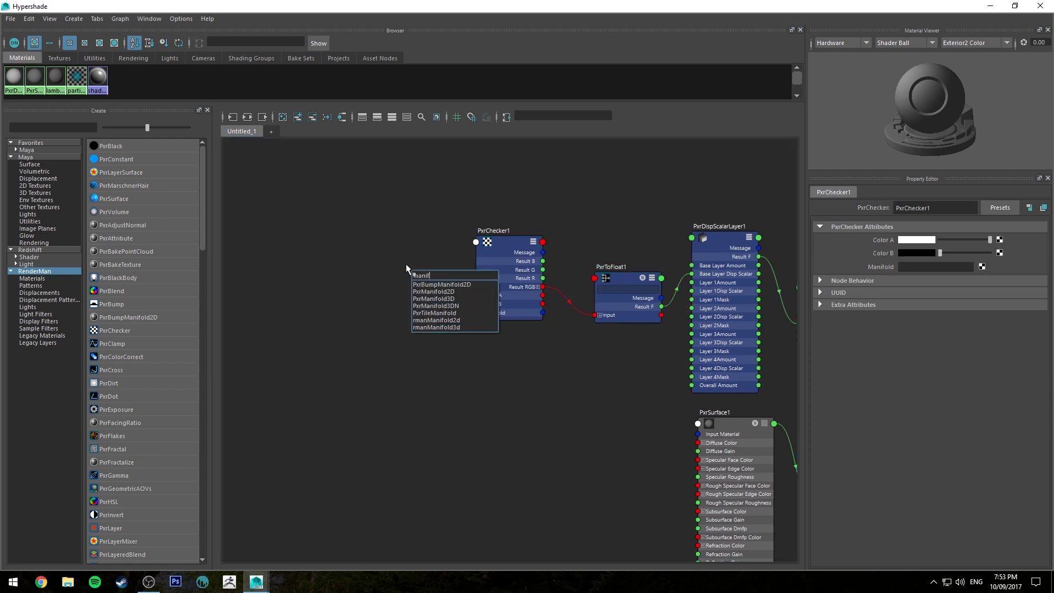
key(Down)
key(Down)
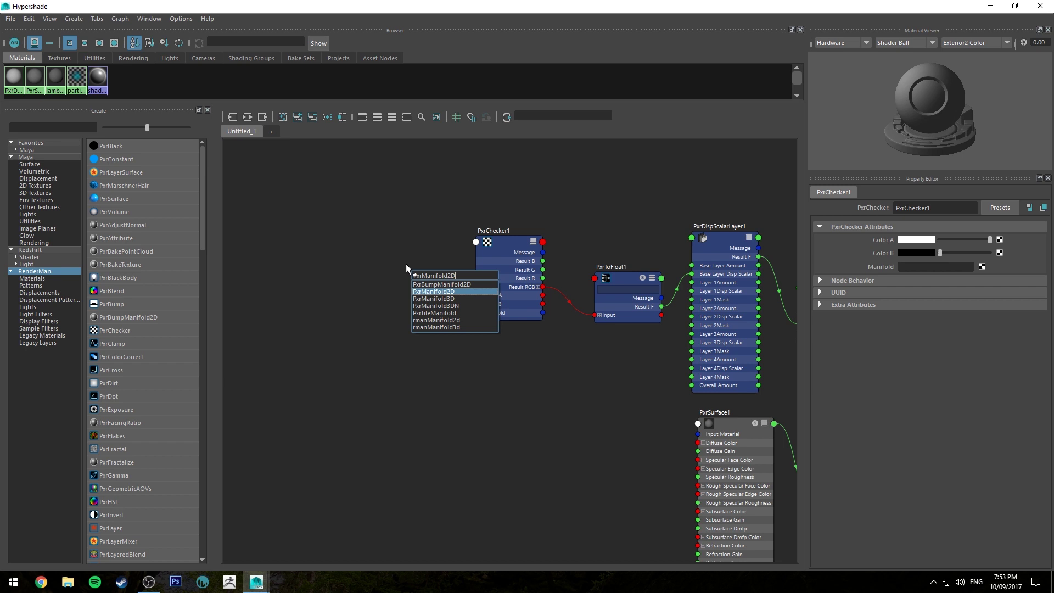
key(Return)
drag(445, 271, 476, 312)
key(3)
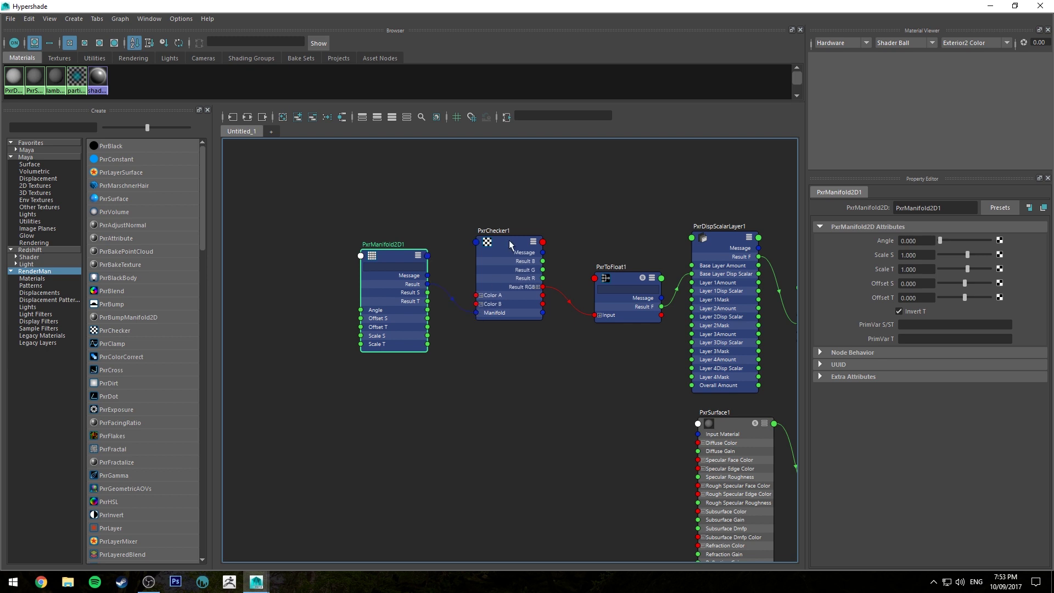
Step: Move the PxrManifold2D node closer to the checker and set its Scale S and Scale T to 2
click(508, 242)
drag(401, 252, 418, 251)
click(911, 255)
text(2)
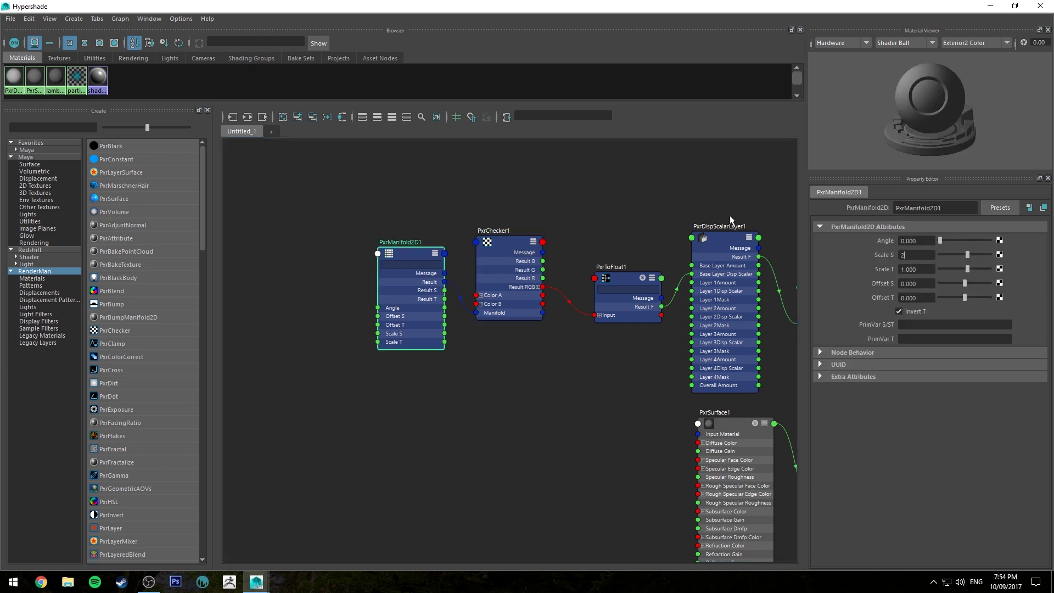
key(Return)
click(930, 270)
text(2)
key(Return)
Step: Review the shading network, then set the Hypershade aside and orbit the perspective view to inspect the displaced plane in the render
click(600, 219)
alt+middle_drag(614, 216, 462, 175)
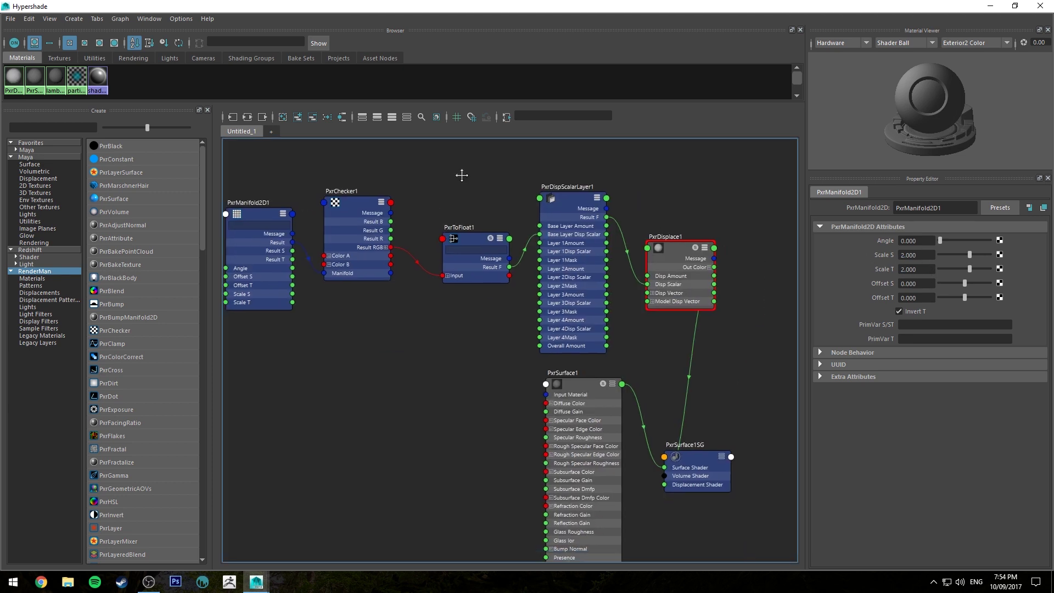
scroll(711, 365, down, 2)
alt+middle_drag(693, 232, 652, 203)
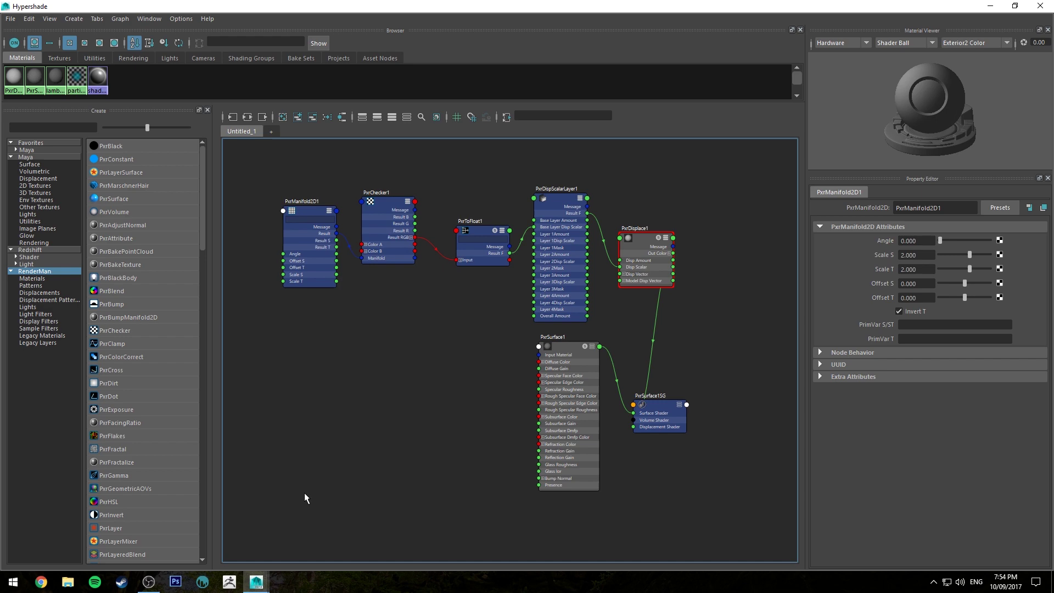
click(560, 349)
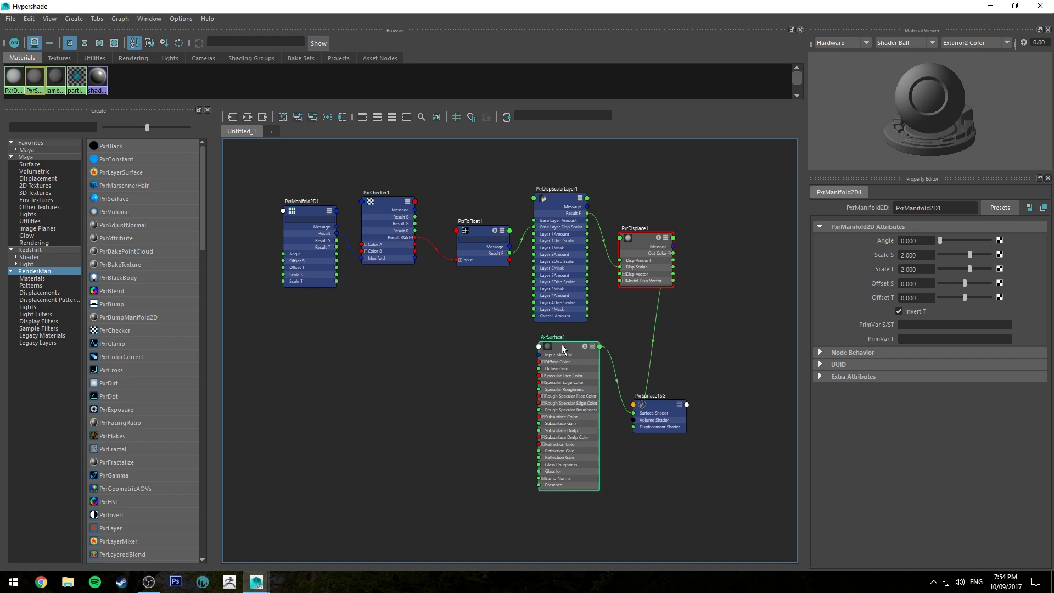
click(989, 5)
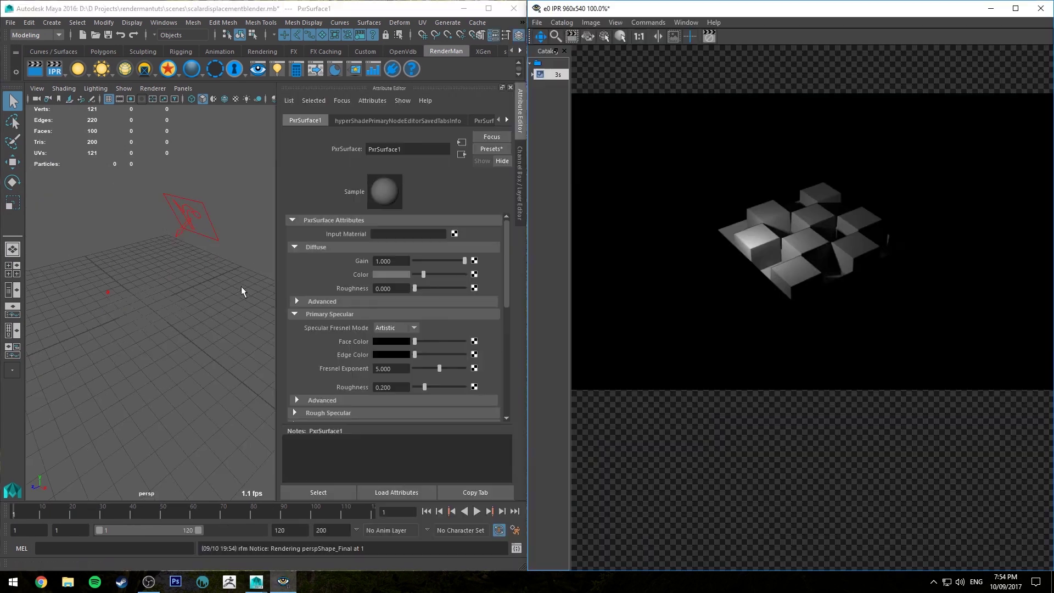
alt+drag(242, 286, 265, 285)
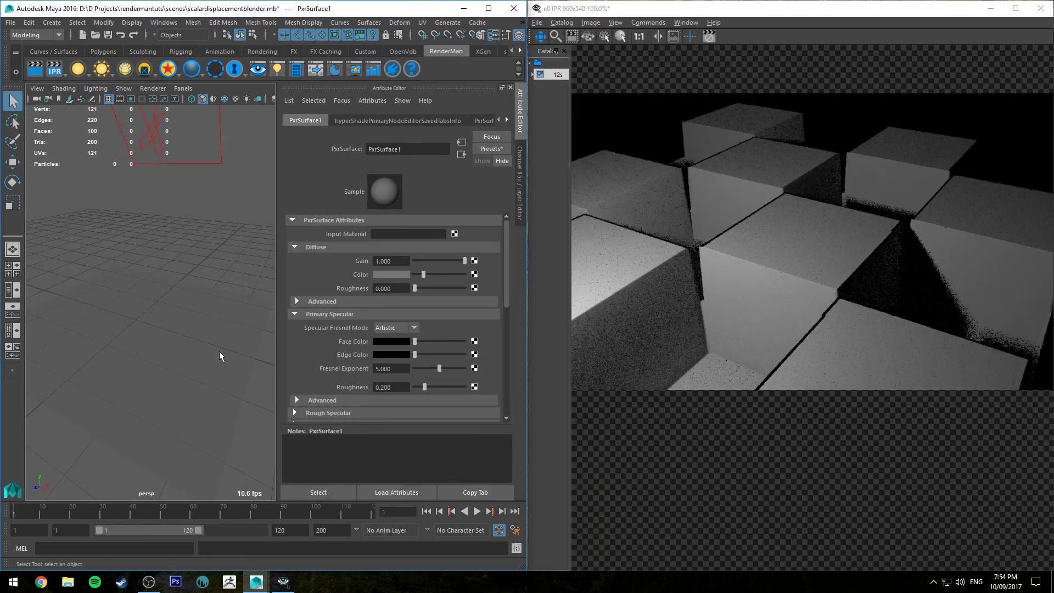
Step: Bring back the Hypershade and examine the PxrChecker colors and the Layer 1 and Layer 2 settings of the scalar layer node
drag(1, 57, 330, 73)
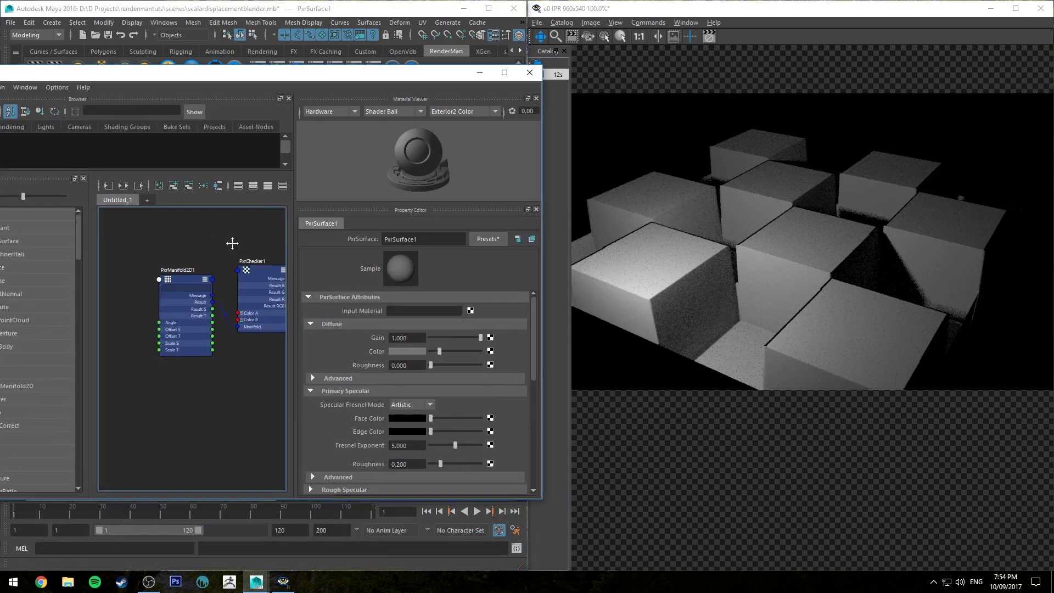
alt+middle_drag(230, 242, 128, 235)
click(163, 263)
click(163, 262)
alt+middle_drag(229, 242, 180, 234)
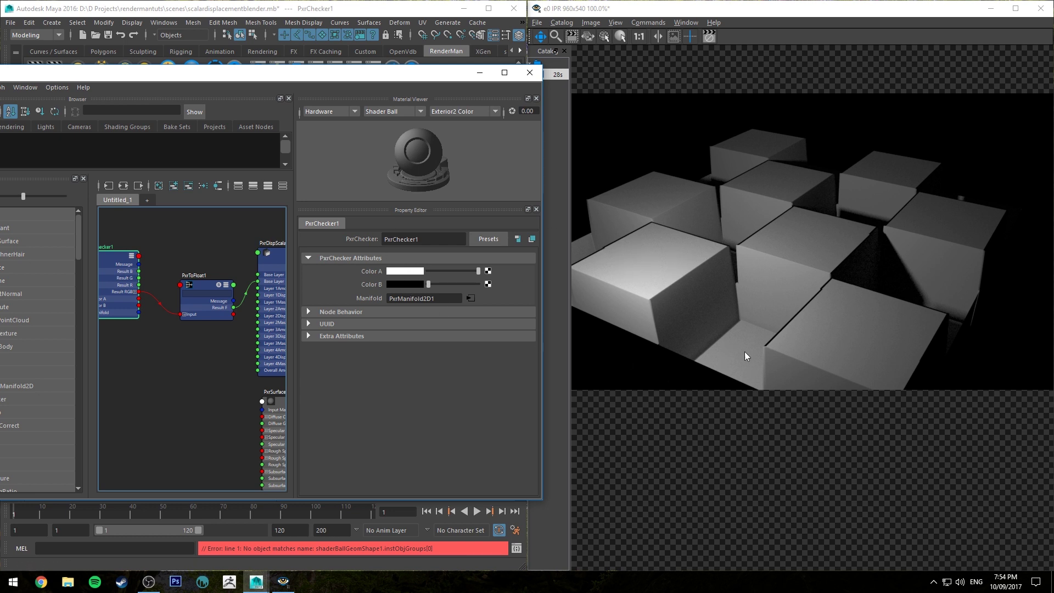
double_click(429, 81)
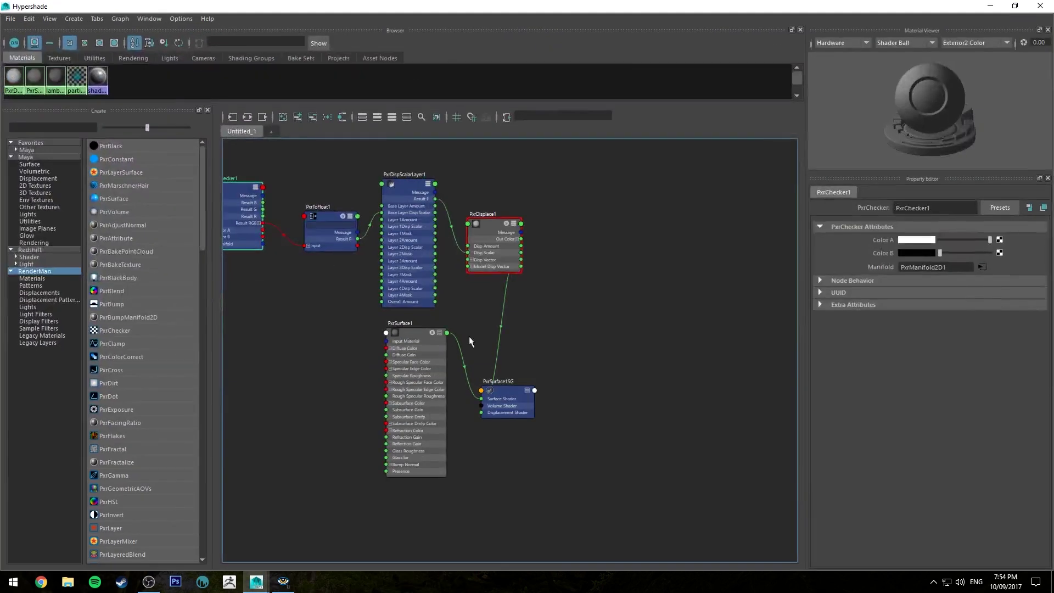
scroll(429, 230, up, 3)
click(647, 208)
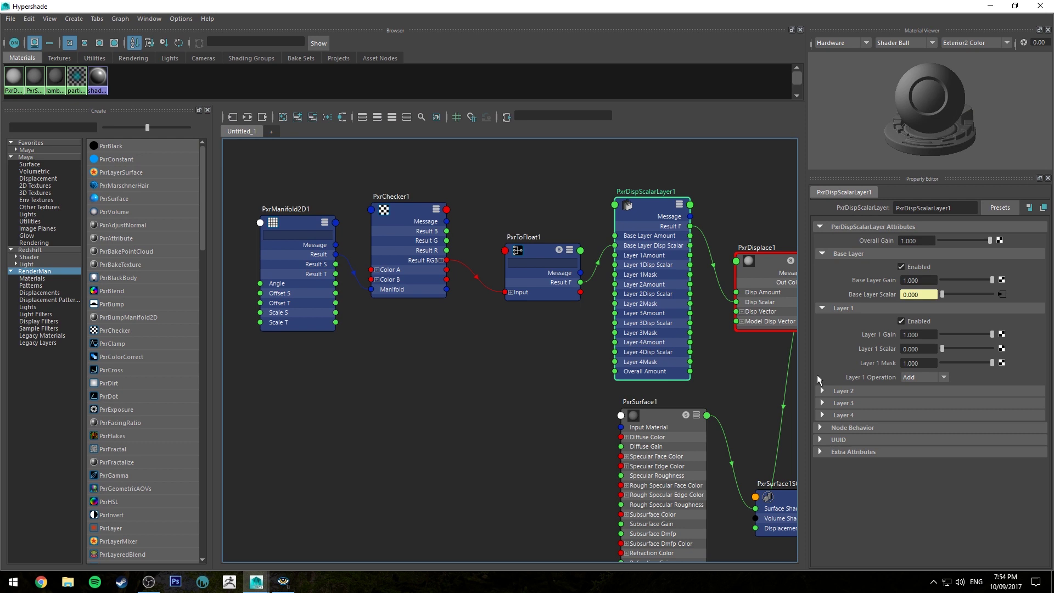
click(831, 390)
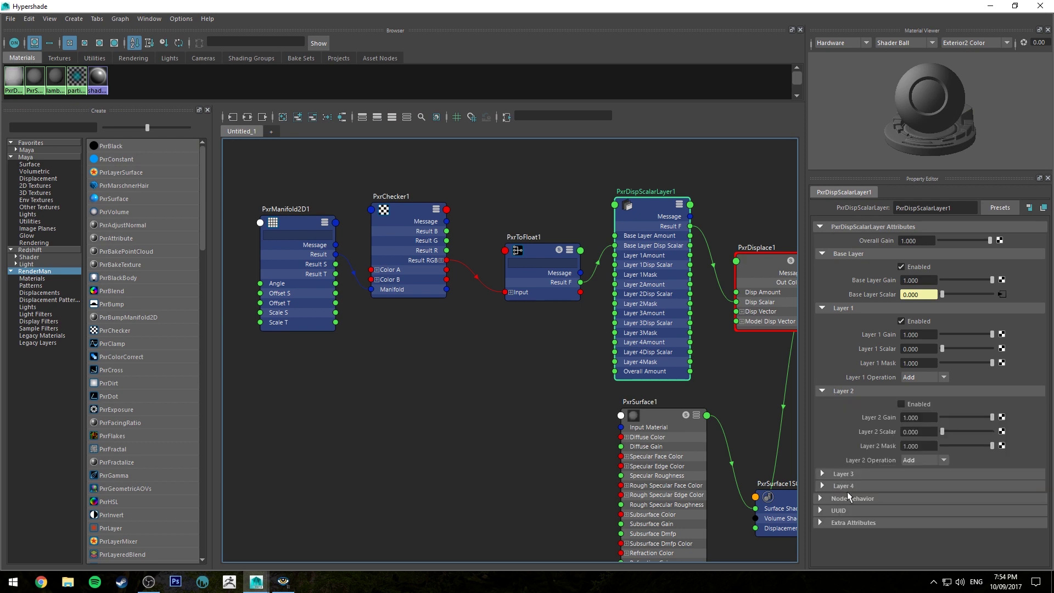
click(848, 393)
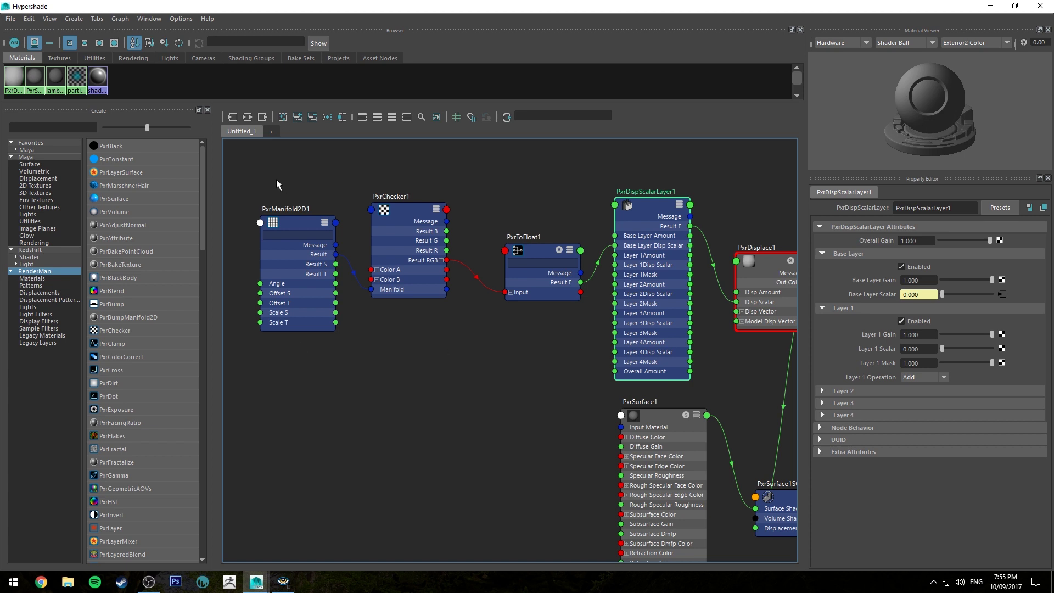
Step: Move the manifold, checker and PxrToFloat nodes up together, then create a PxrFractal node in the space below them
drag(277, 182, 525, 186)
click(406, 292)
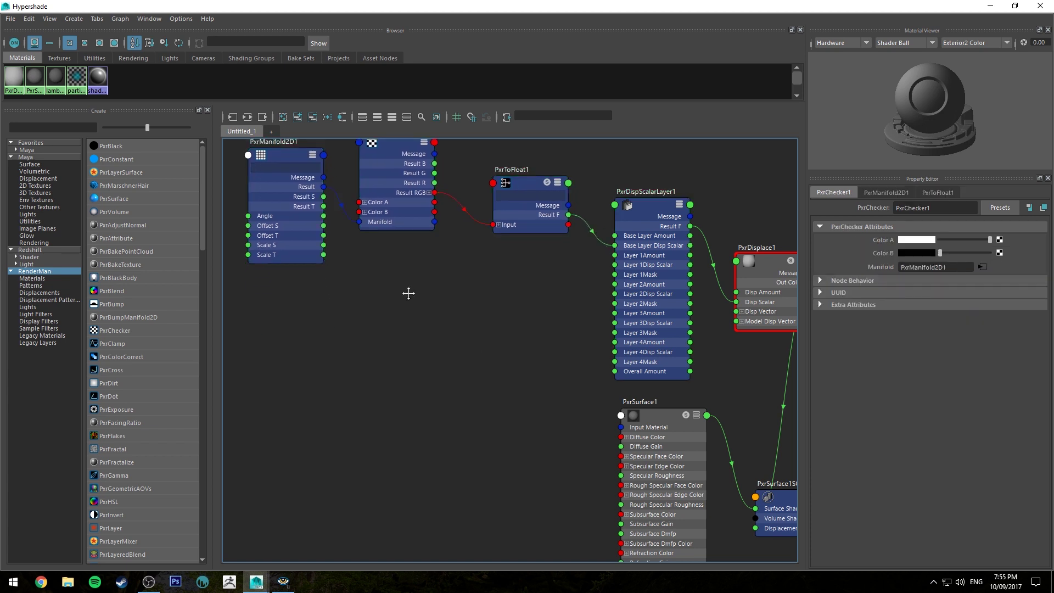
alt+middle_drag(407, 292, 480, 331)
key(Tab)
text(f)
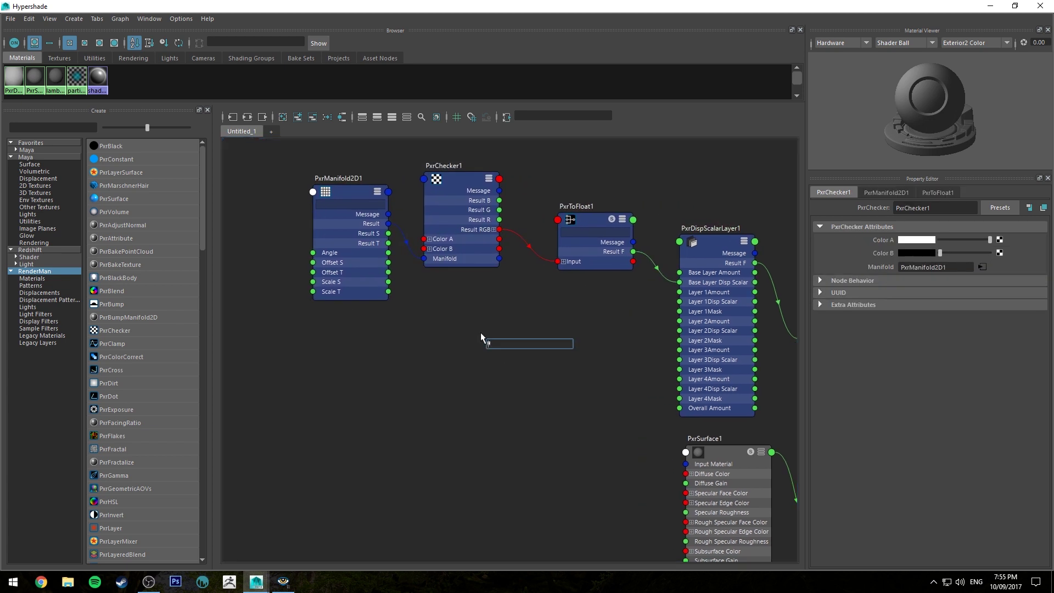
text(ract)
key(Down)
key(Return)
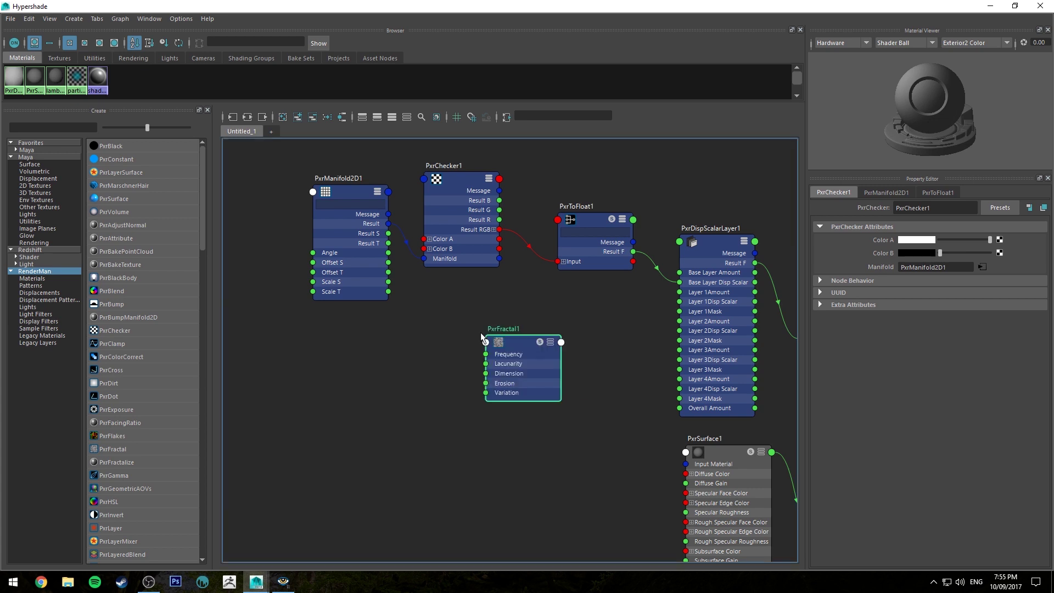
Step: Show all PxrFractal attributes and connect its Result F to the scalar layer's Layer 1 Disp Scalar, placing the fractal nearer that node
drag(503, 344, 477, 333)
key(3)
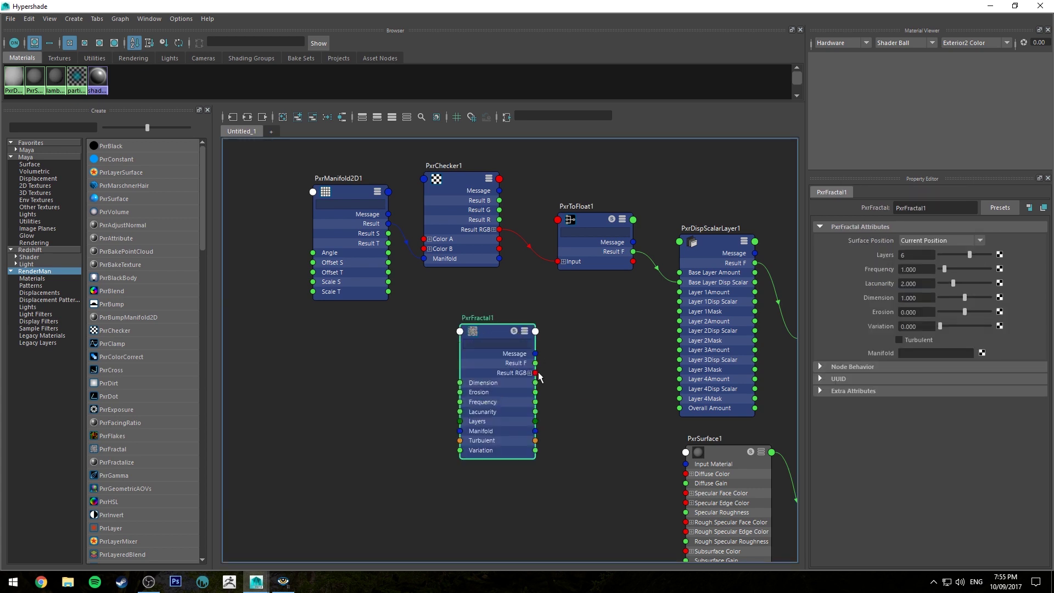
drag(535, 362, 681, 301)
drag(488, 330, 527, 322)
Step: Create a second PxrManifold2D node ahead of the fractal and connect its Result to the PxrFractal's Manifold input
key(Tab)
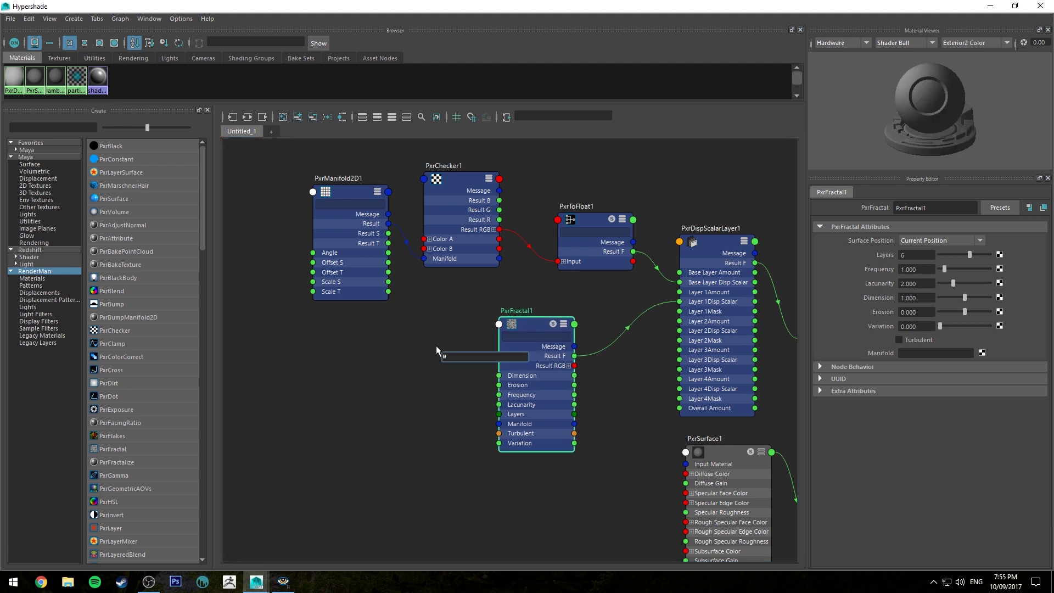
text(manifold)
key(Down)
key(Down)
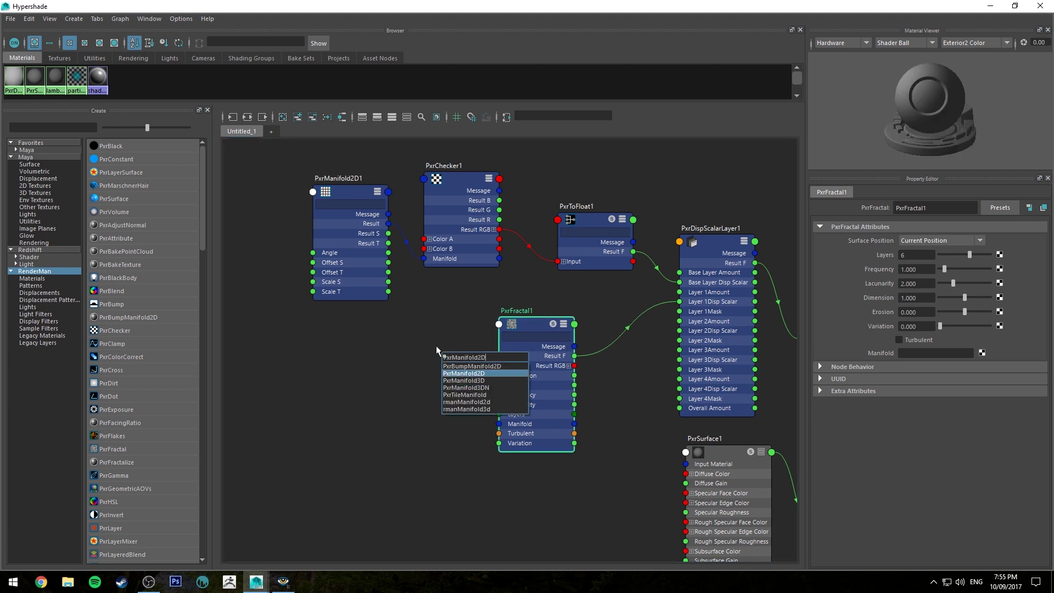
key(Return)
drag(456, 355, 336, 356)
key(3)
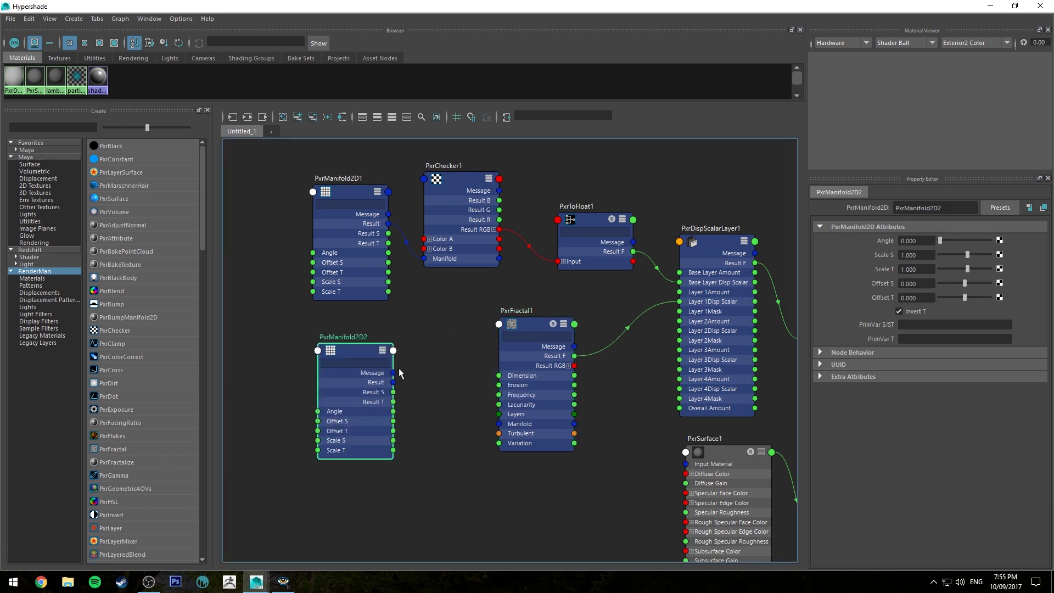
drag(392, 382, 498, 424)
drag(354, 356, 395, 357)
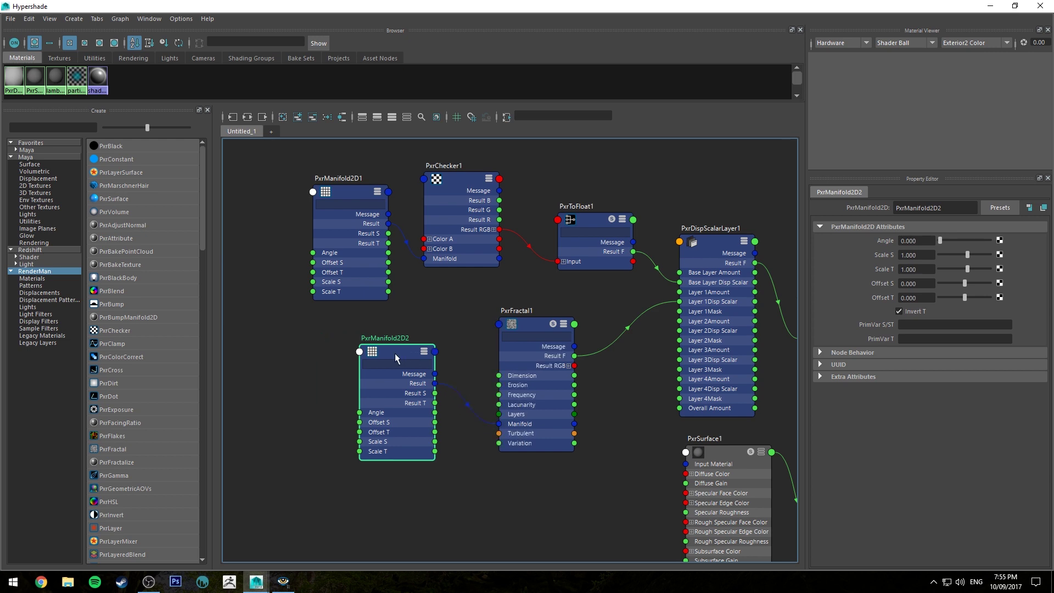
Step: Set the second PxrManifold2D node's Scale S to 2
drag(920, 255, 769, 244)
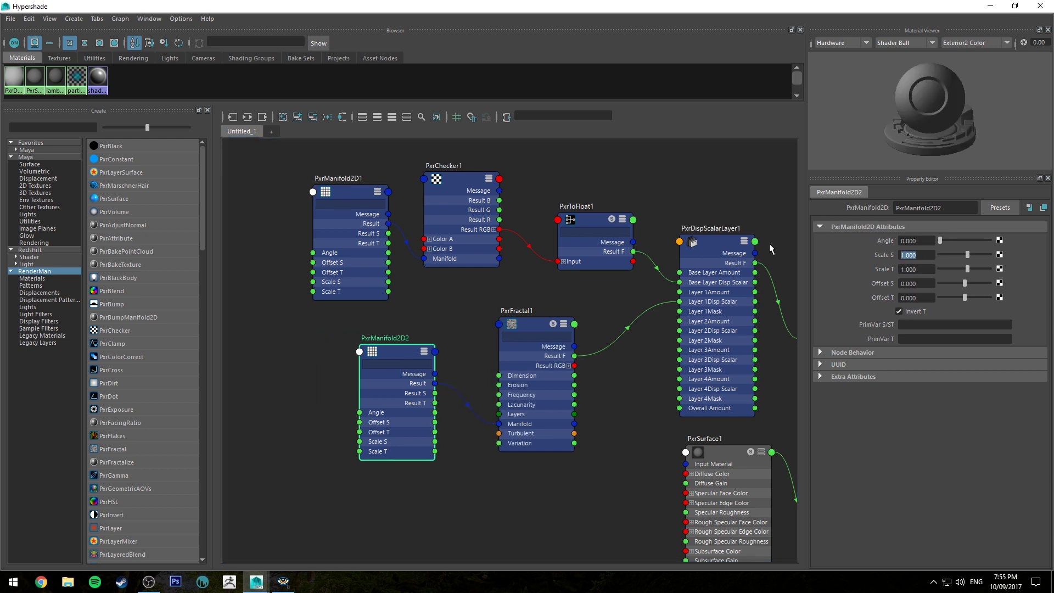
text(2)
key(Return)
key(Tab)
Step: Keep the scalar layer's Layer 1 Operation set to Add, close the Hypershade and start an IPR render
click(714, 242)
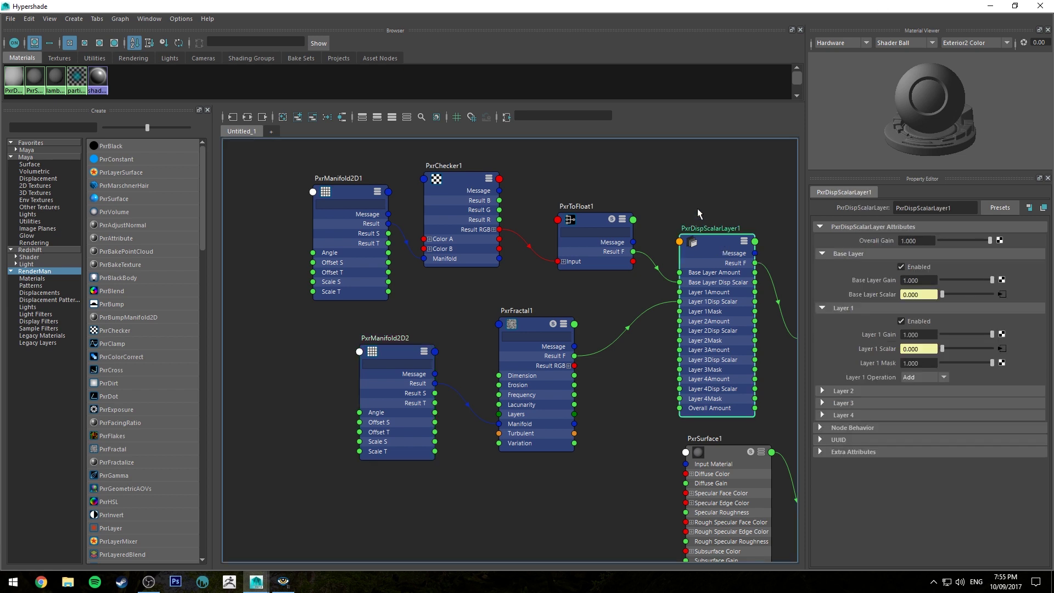
alt+middle_drag(698, 213, 555, 230)
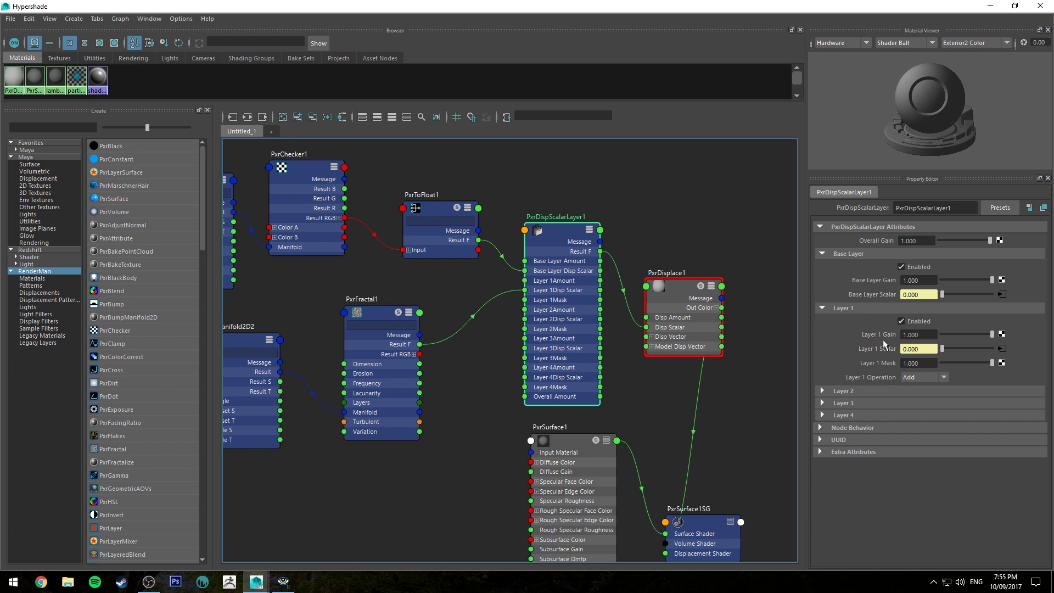
click(921, 377)
click(913, 388)
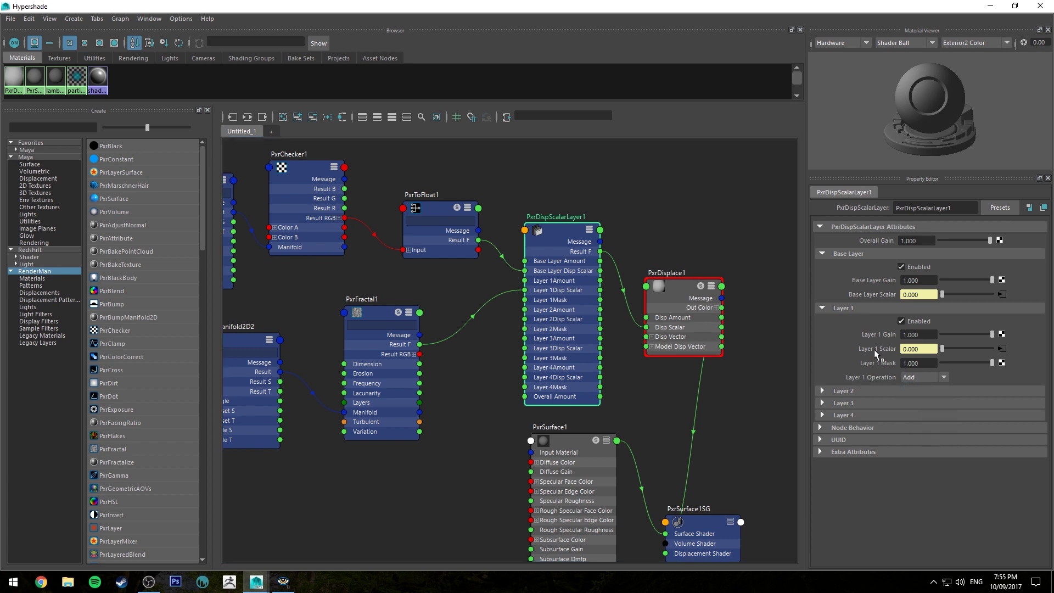
click(1045, 5)
click(54, 68)
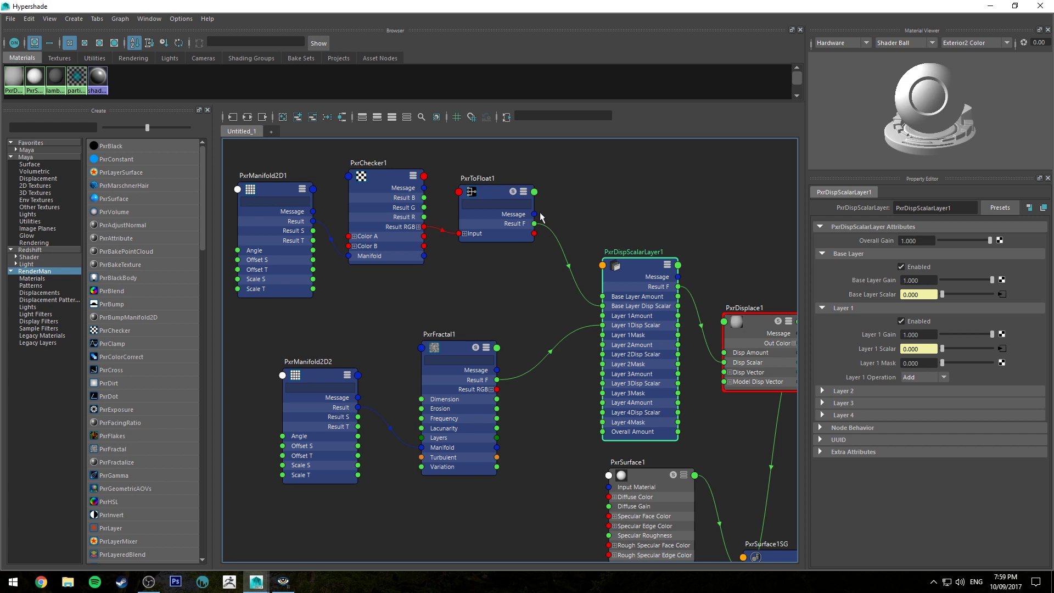
Step: Review the checker and fractal attributes, then connect PxrToFloat's Result F to the scalar layer's Layer 1 Mask
click(362, 181)
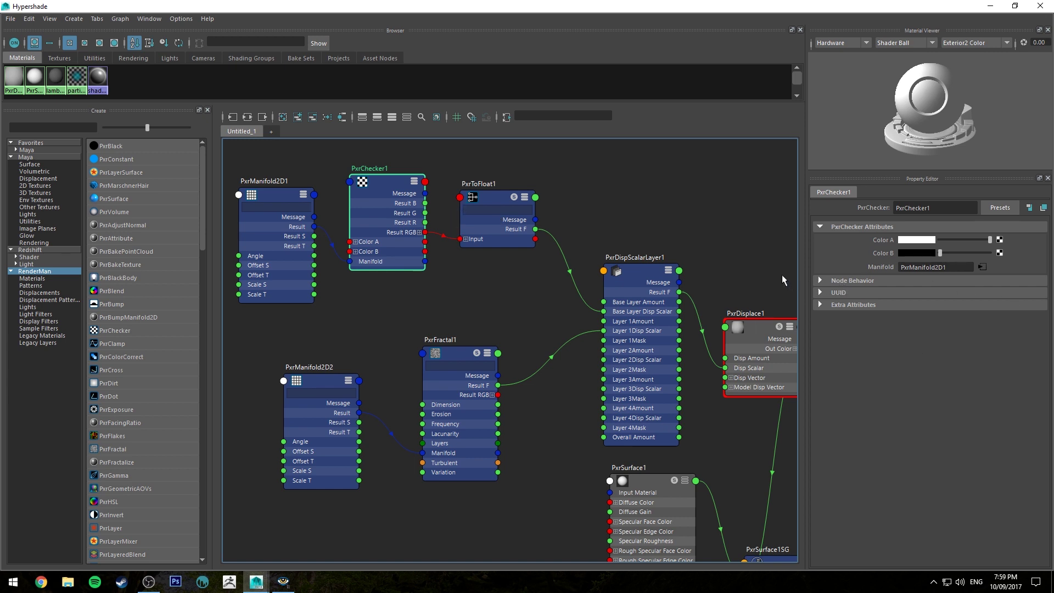
click(455, 355)
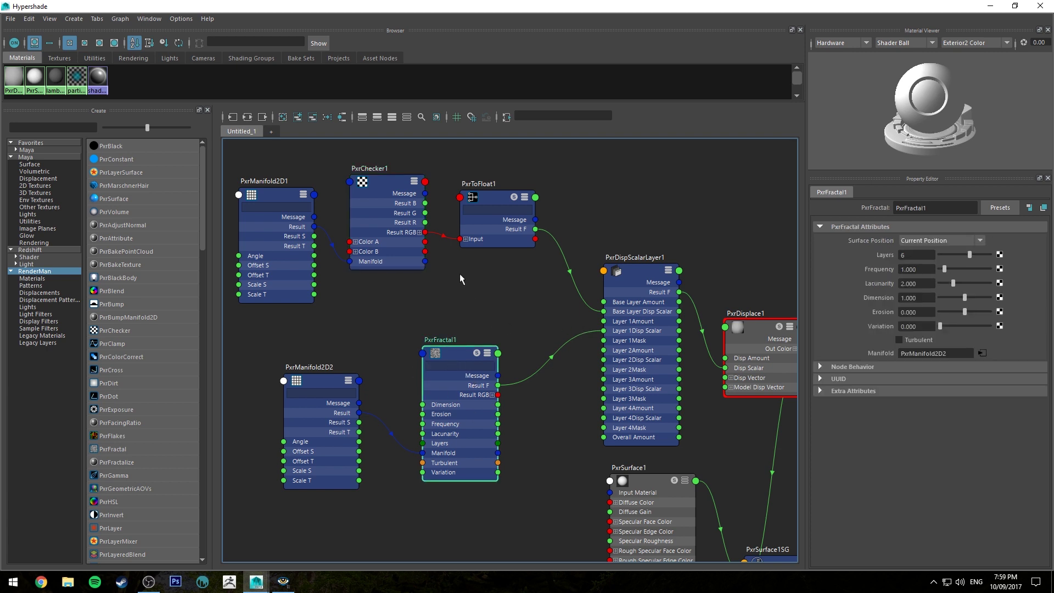
click(494, 185)
drag(535, 228, 603, 340)
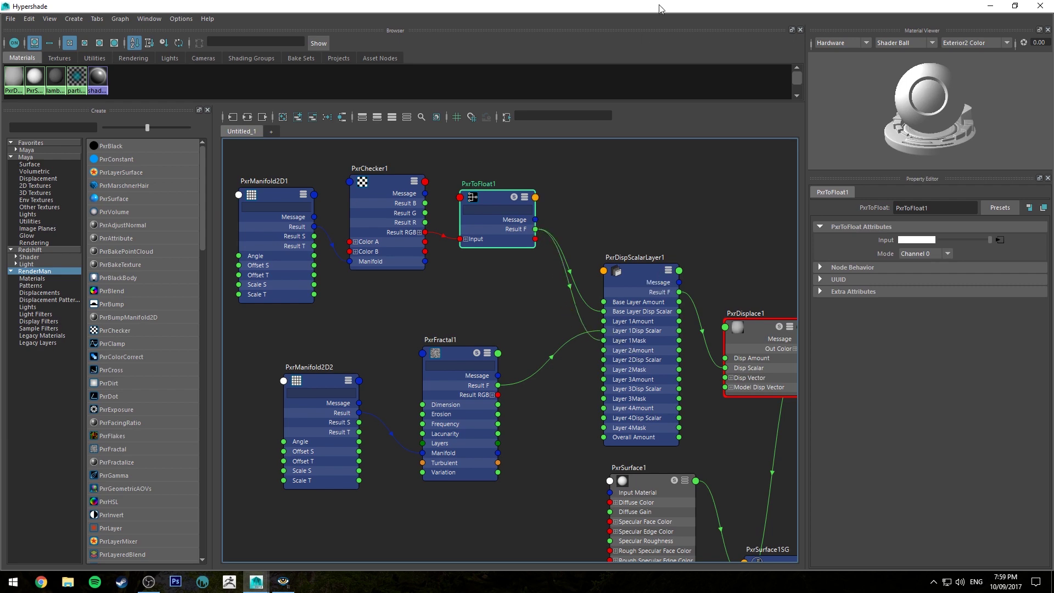
Step: Move the Hypershade aside, start a new IPR render and orbit the perspective view to inspect the masked fractal displacement
drag(688, 6, 0, 152)
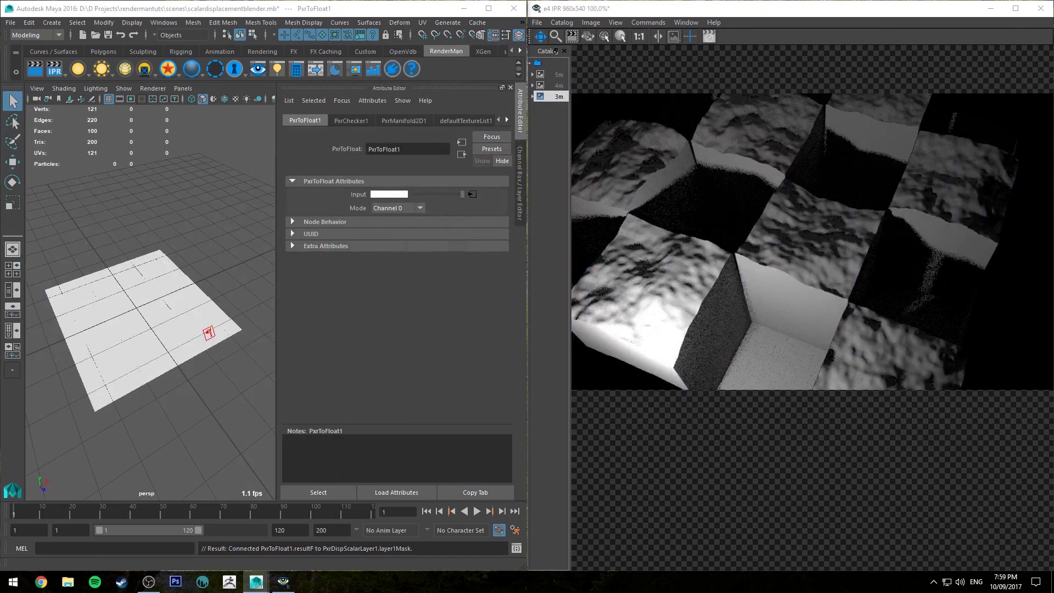
click(54, 68)
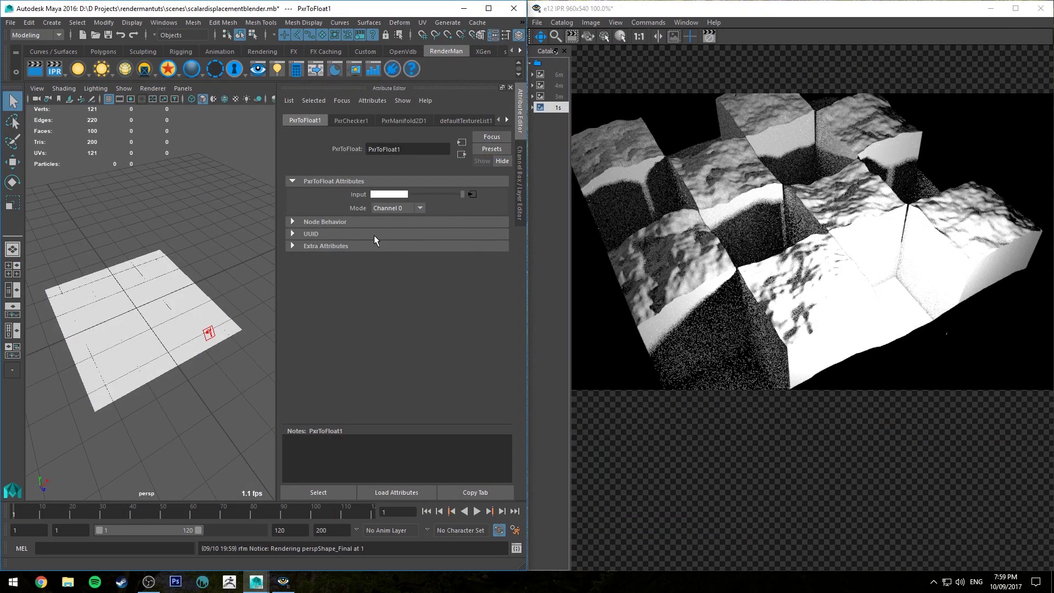
alt+drag(236, 197, 159, 201)
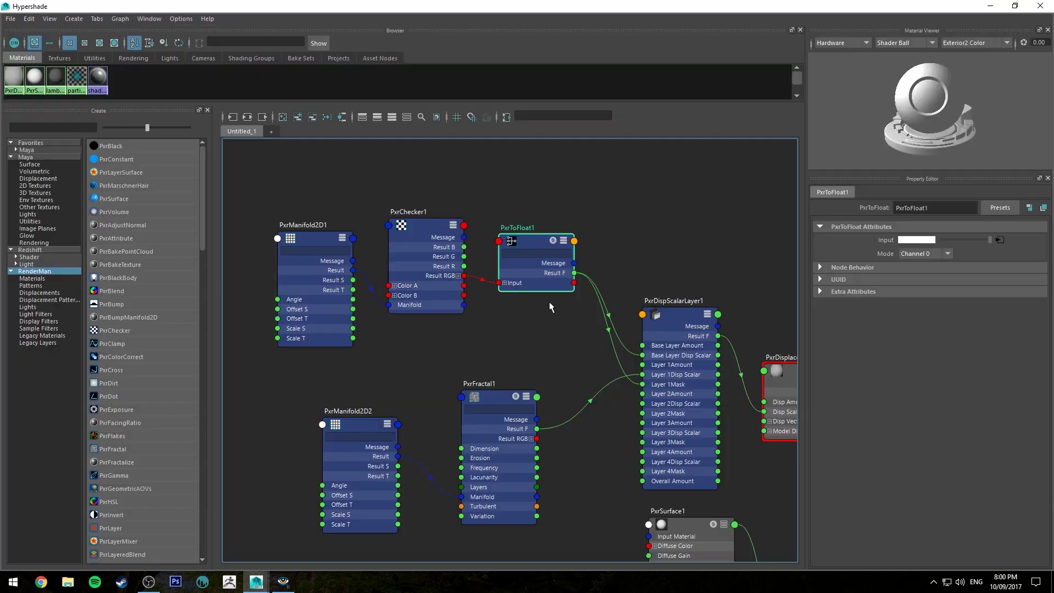
Step: Create a PxrInvert node below PxrToFloat and connect the checker's Result RGB to its Input RGB
key(Tab)
text(Pxrinvert)
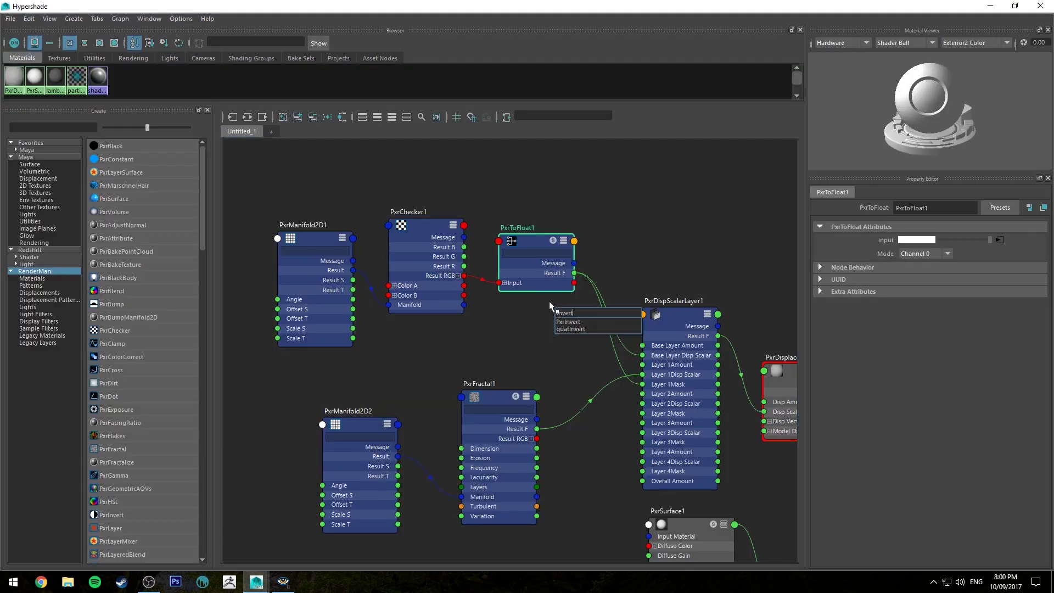
key(Return)
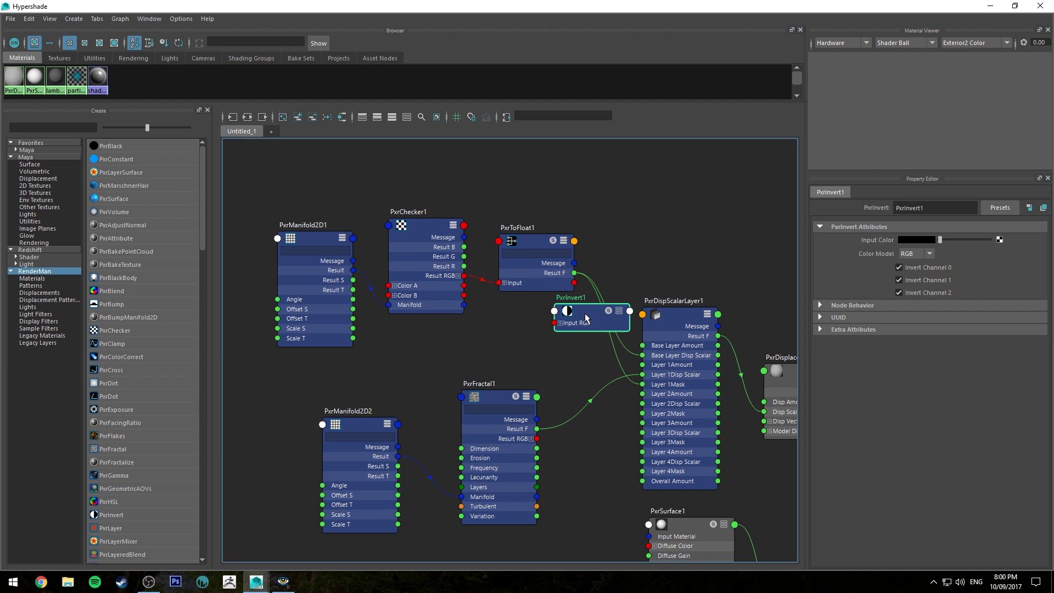
drag(587, 316, 528, 329)
drag(464, 276, 496, 336)
Step: Move the first manifold and the checker together away from PxrToFloat, and shift the PxrInvert node closer to the checker
drag(250, 164, 343, 235)
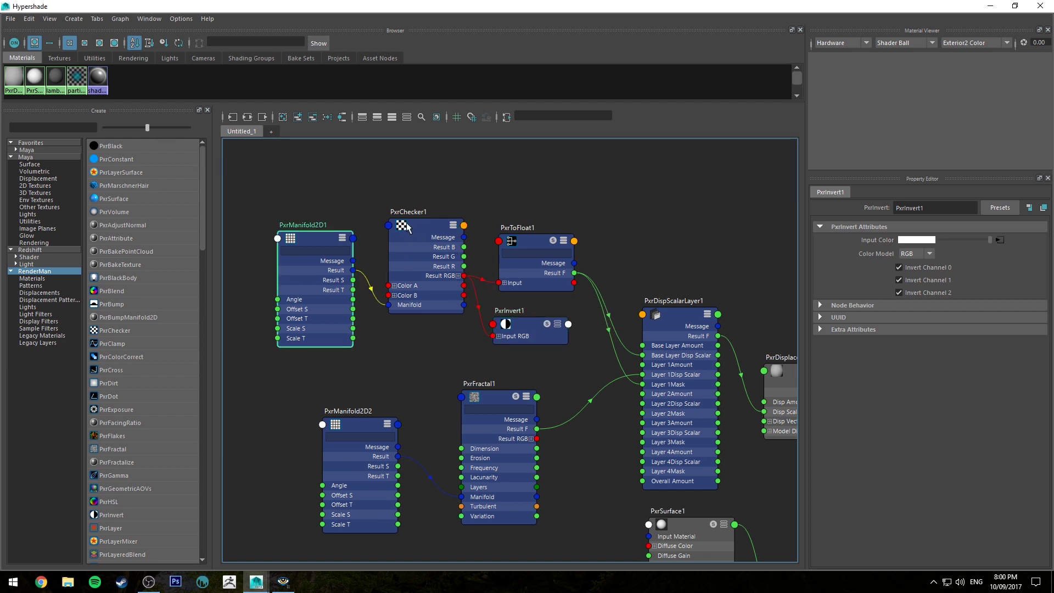
shift+click(419, 229)
drag(420, 229, 404, 221)
click(531, 334)
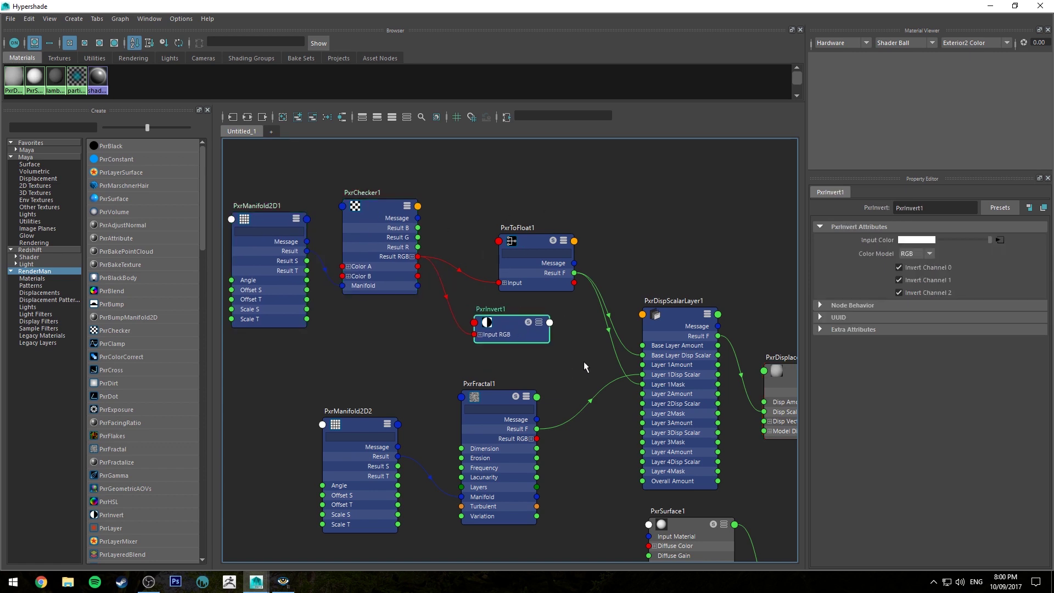
Step: Place the PxrInvert node below the checker, expand its attributes and create a second PxrToFloat node beside it
drag(528, 338, 415, 341)
key(3)
click(507, 329)
key(Tab)
text(p)
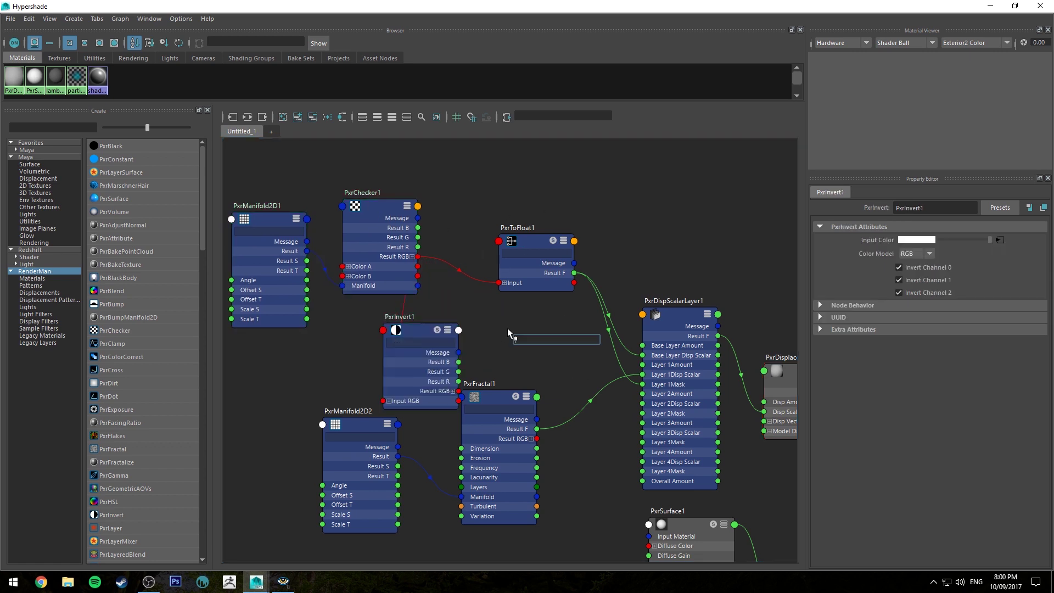
text(xrto)
key(Down)
key(Return)
Step: Connect PxrInvert's Result RGB to the second PxrToFloat's Input, and that node's Result F to Layer 1 Mask
drag(407, 337, 434, 296)
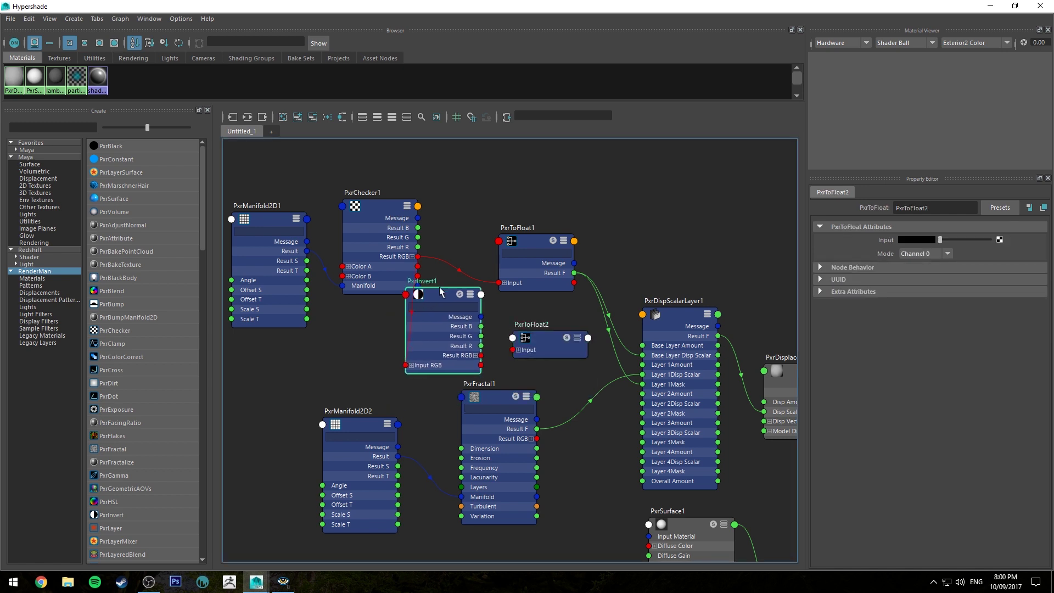
drag(484, 350, 521, 349)
click(577, 338)
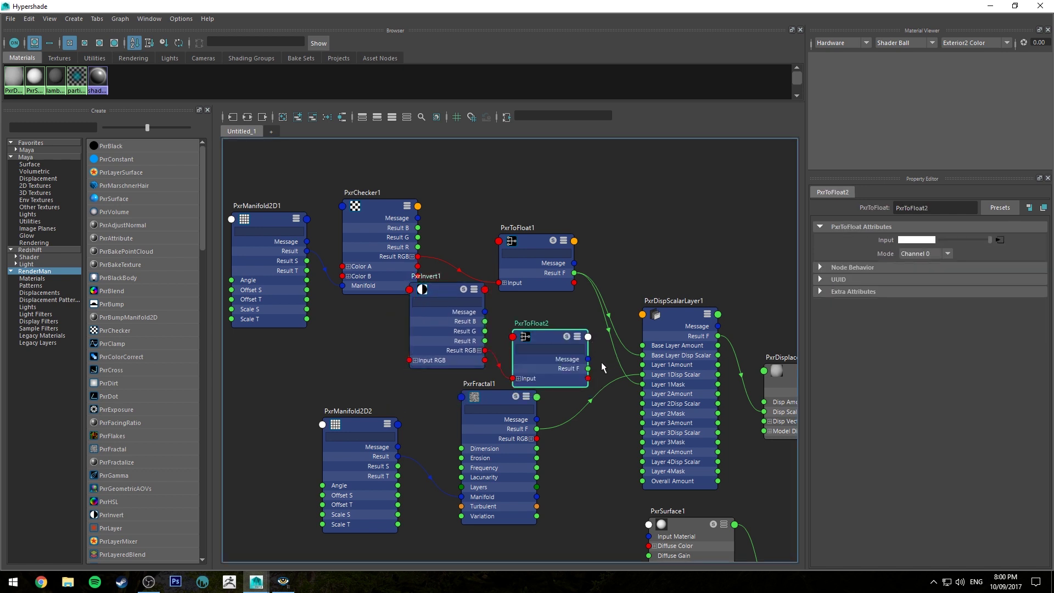
drag(587, 368, 643, 384)
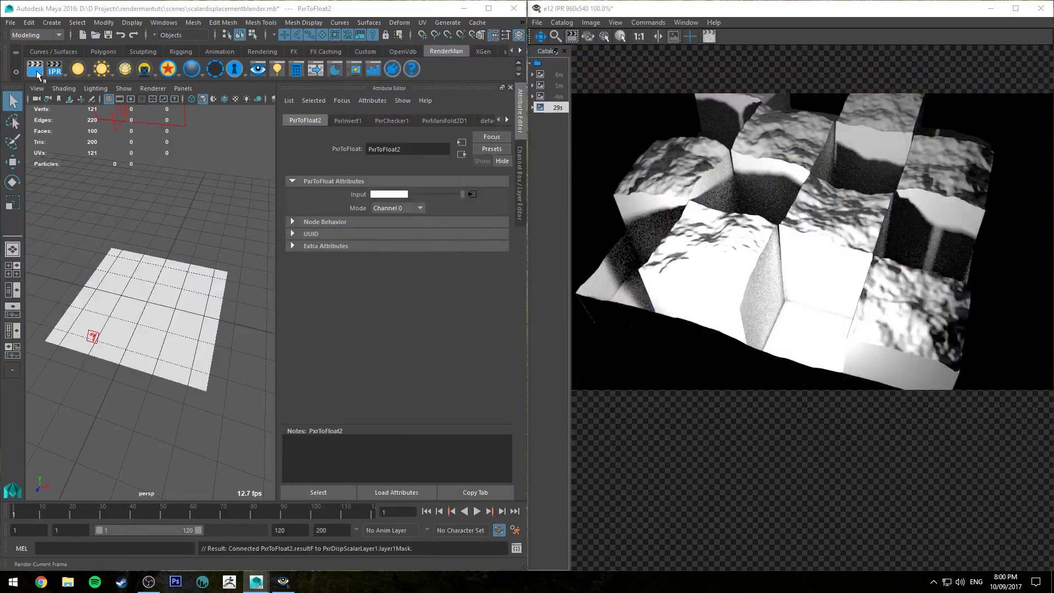
Step: Render the plane with the inverted mask and inspect the fractal displacement from a closer, rotated camera view
click(36, 74)
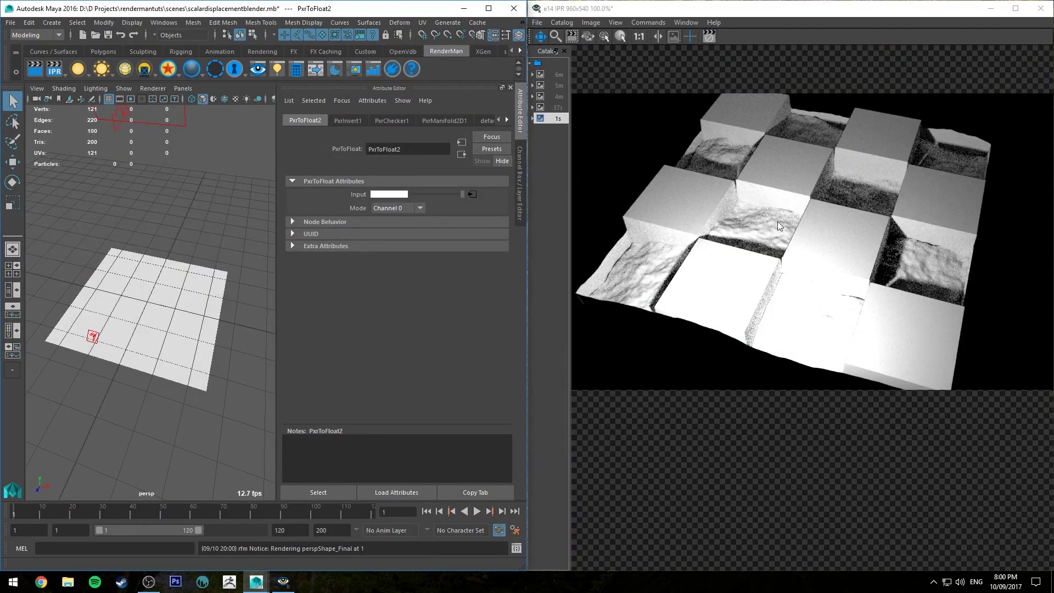
alt+drag(216, 207, 209, 200)
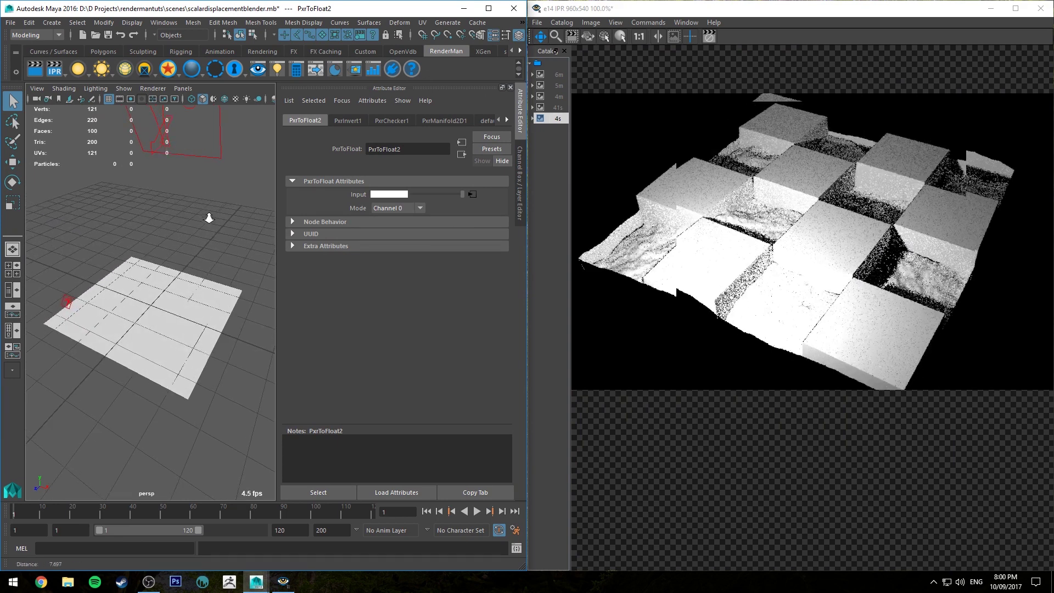
scroll(223, 233, up, 4)
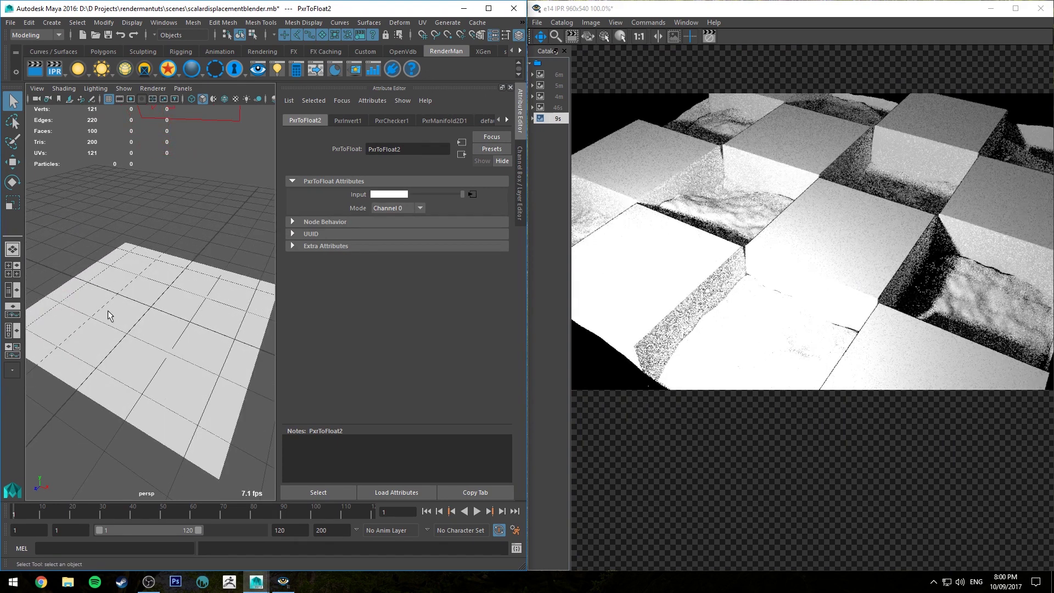
Step: Lighten the checker's Color B to grey and move the Hypershade off the main window
key(alt+Tab)
click(376, 207)
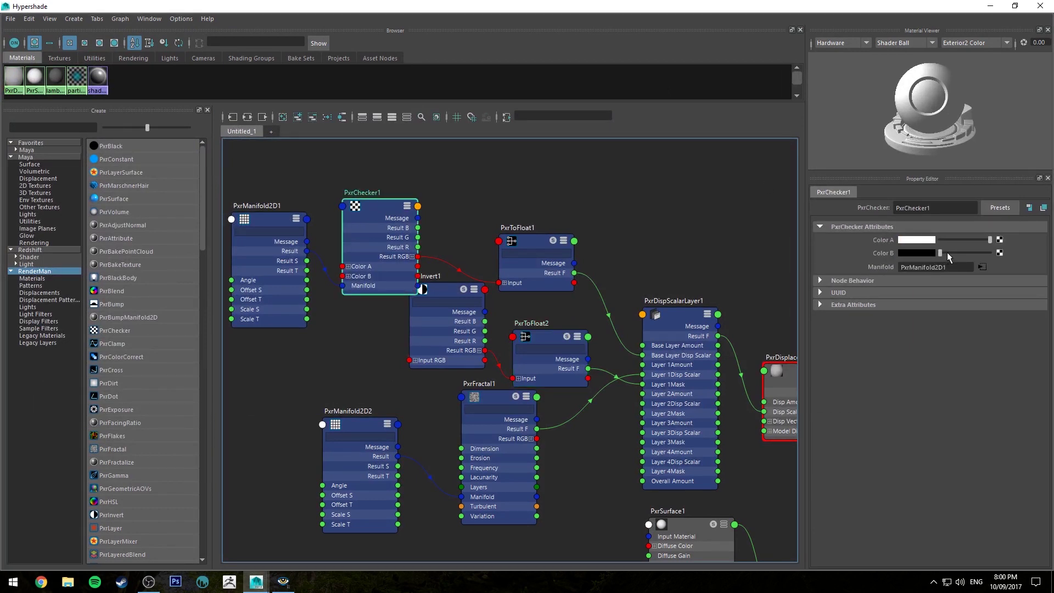
drag(940, 253, 987, 257)
drag(858, 6, 0, 242)
Step: Start a new IPR render and compare it with the earlier render that used a black Color B
click(54, 70)
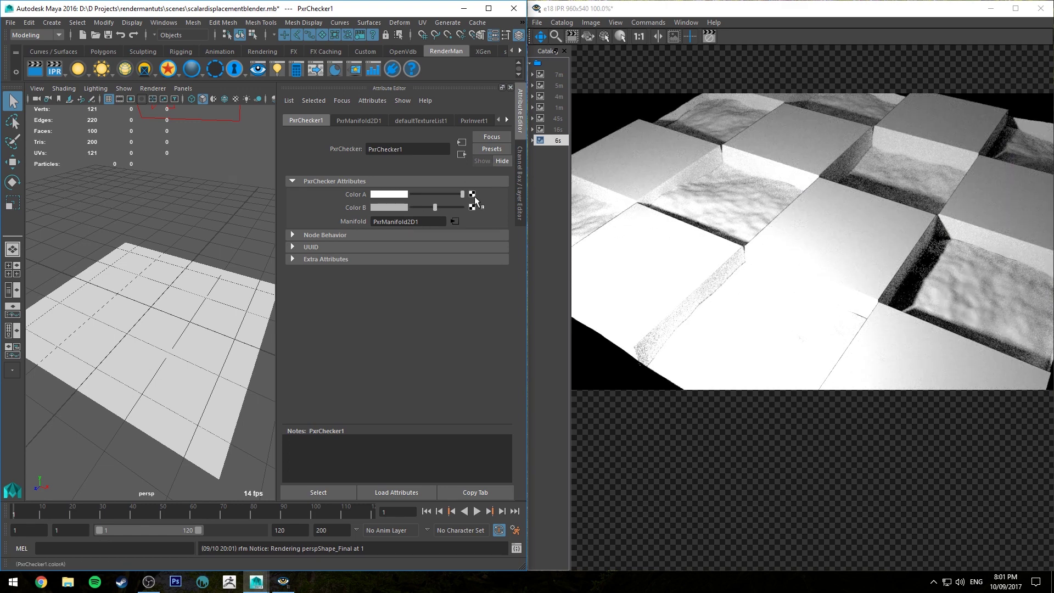
click(556, 119)
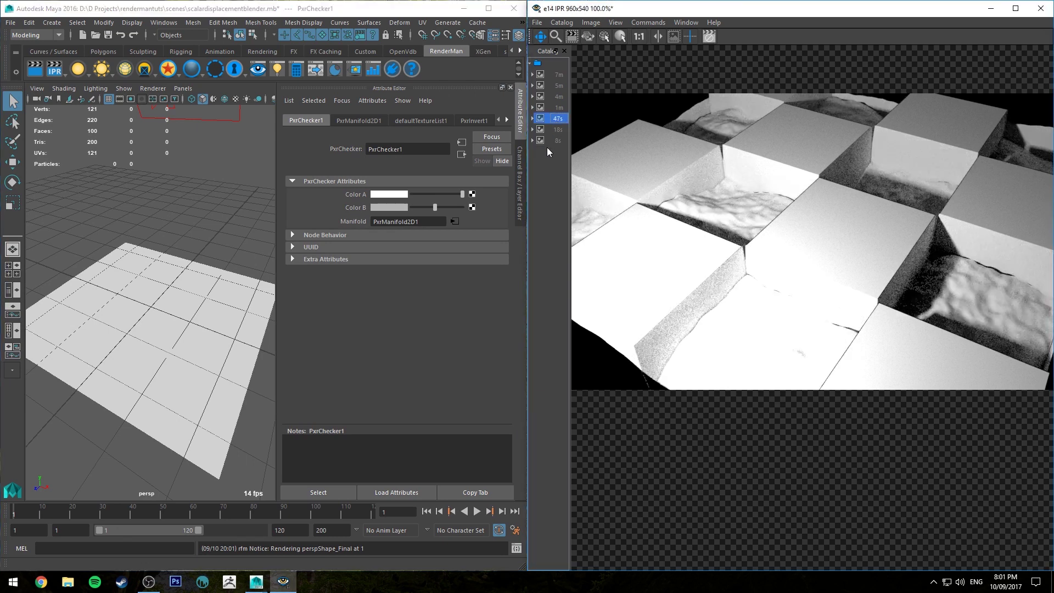
click(555, 141)
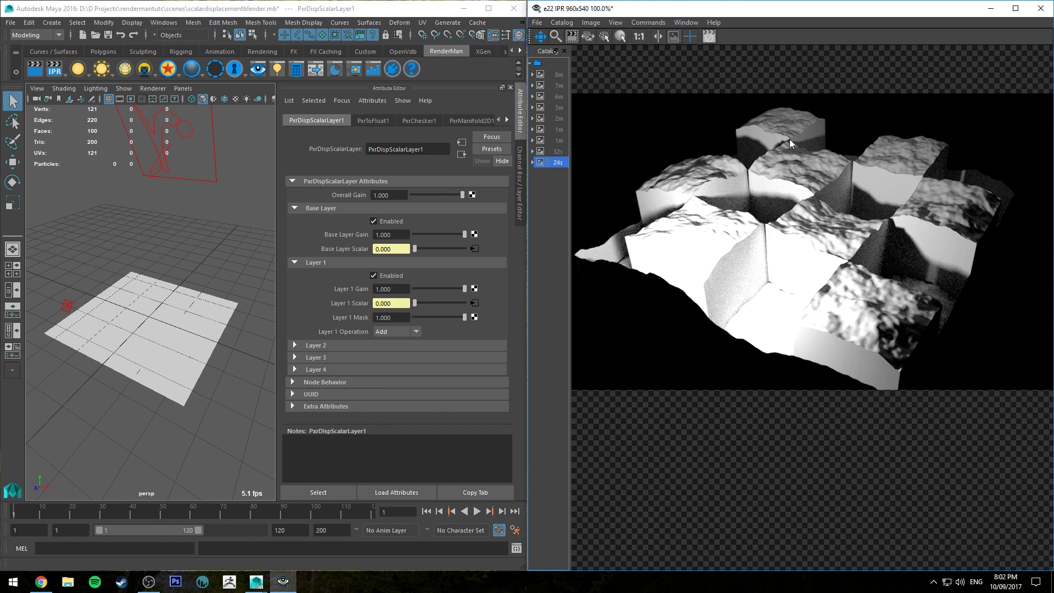
Step: Review the scalar layer's Layer 1 Operation options in the Hypershade, keep Add, and move the Hypershade aside
click(318, 119)
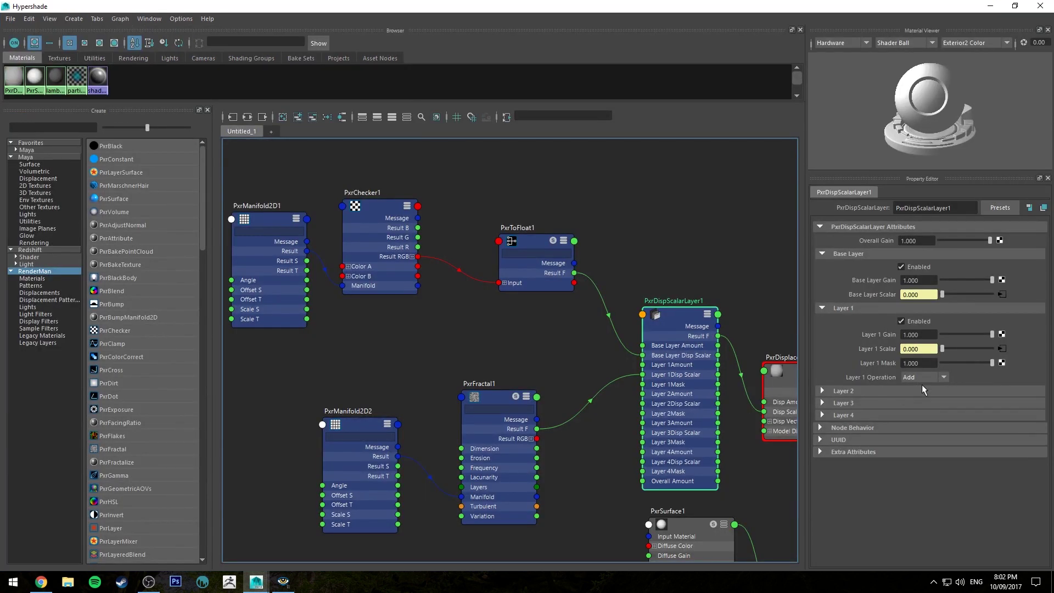
alt+middle_drag(739, 254, 668, 222)
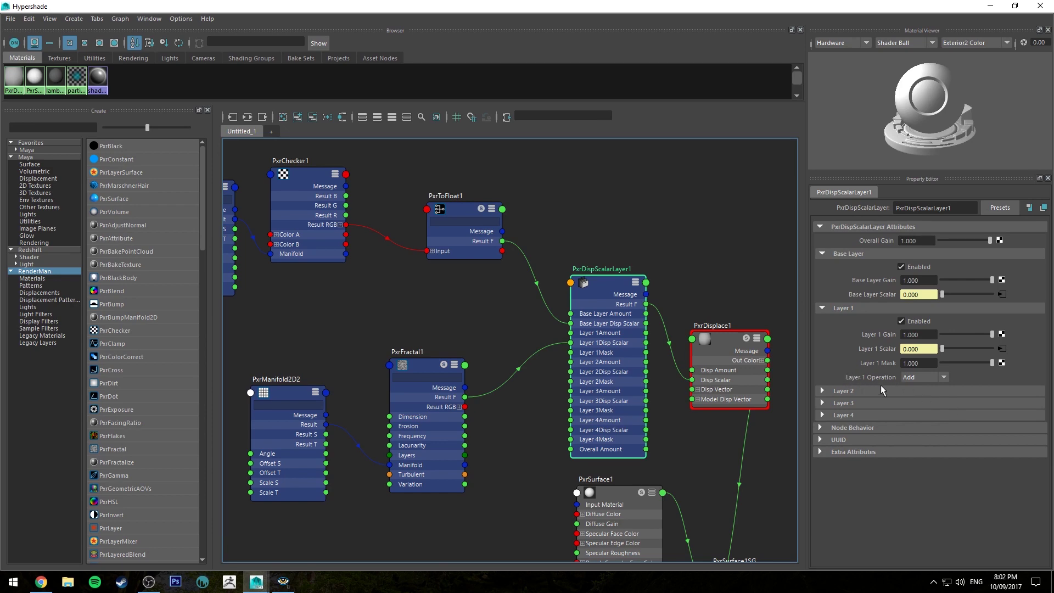
click(927, 378)
click(921, 390)
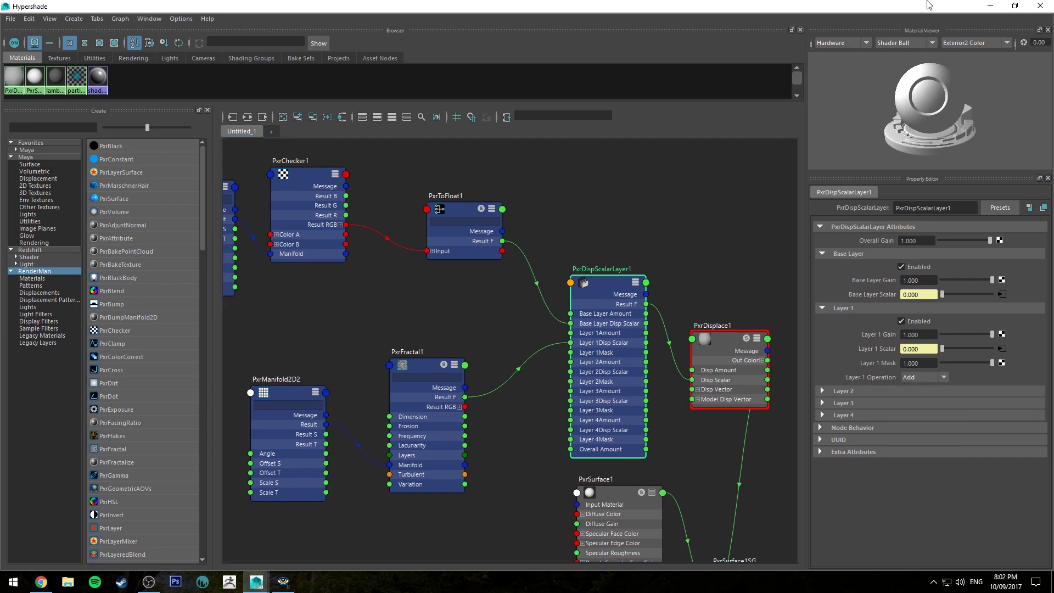
drag(917, 5, 672, 139)
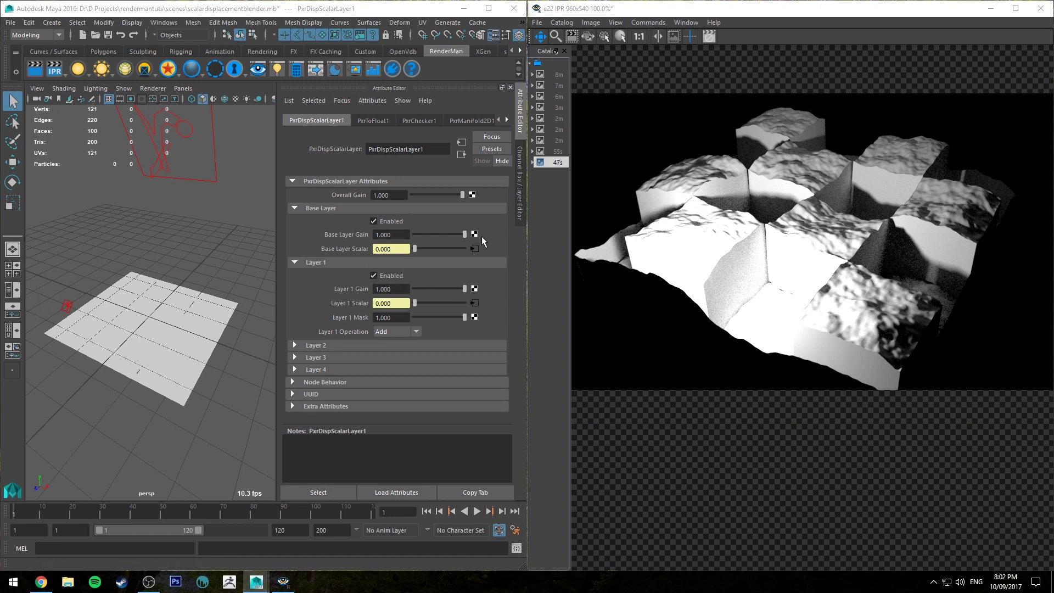
Step: Set Layer 1 Operation to Over and compare its render repeatedly with the Add render
click(391, 331)
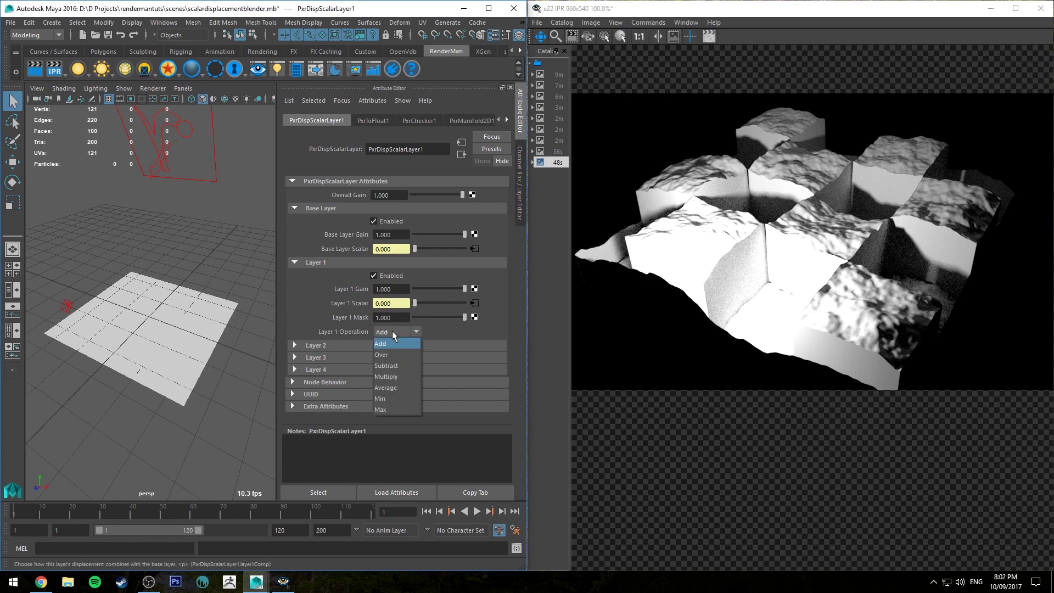
click(400, 355)
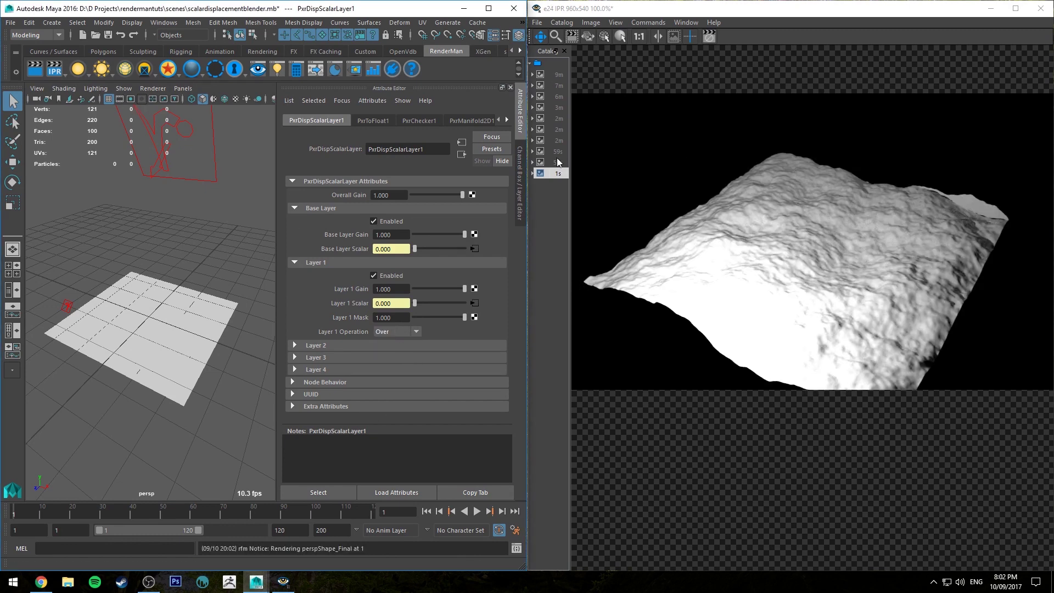
click(557, 160)
click(556, 171)
click(557, 160)
click(557, 171)
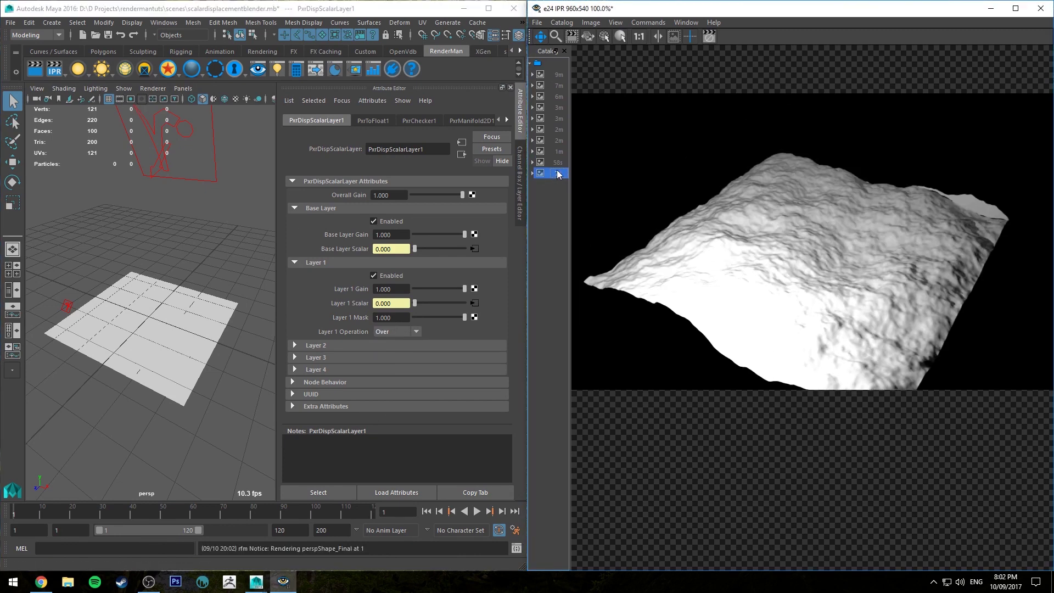
click(557, 162)
click(557, 173)
Step: Try Multiply and Subtract as the Layer 1 Operation, and compare their renders
click(409, 332)
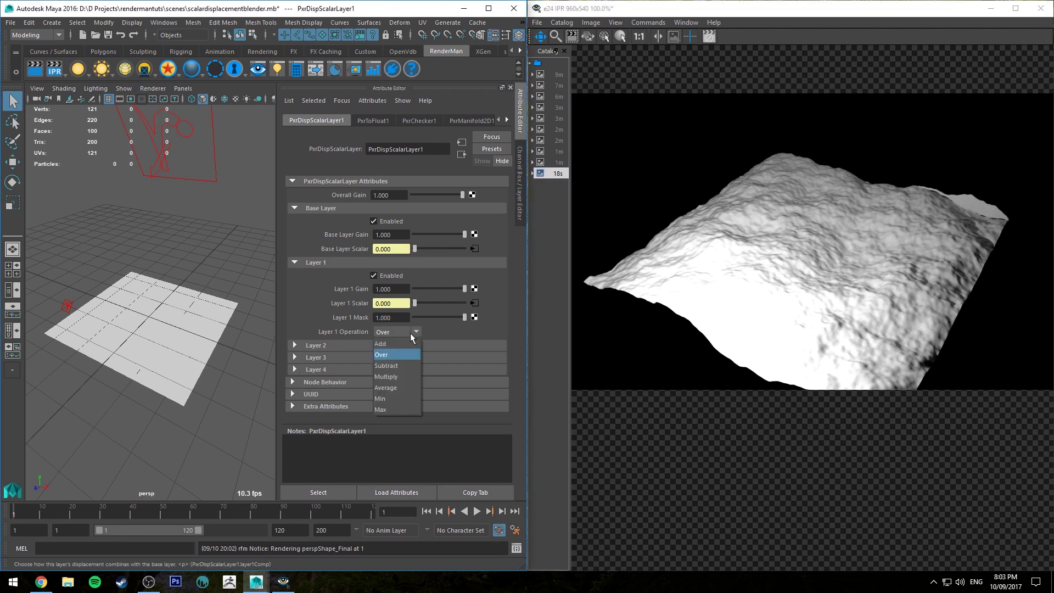
click(405, 375)
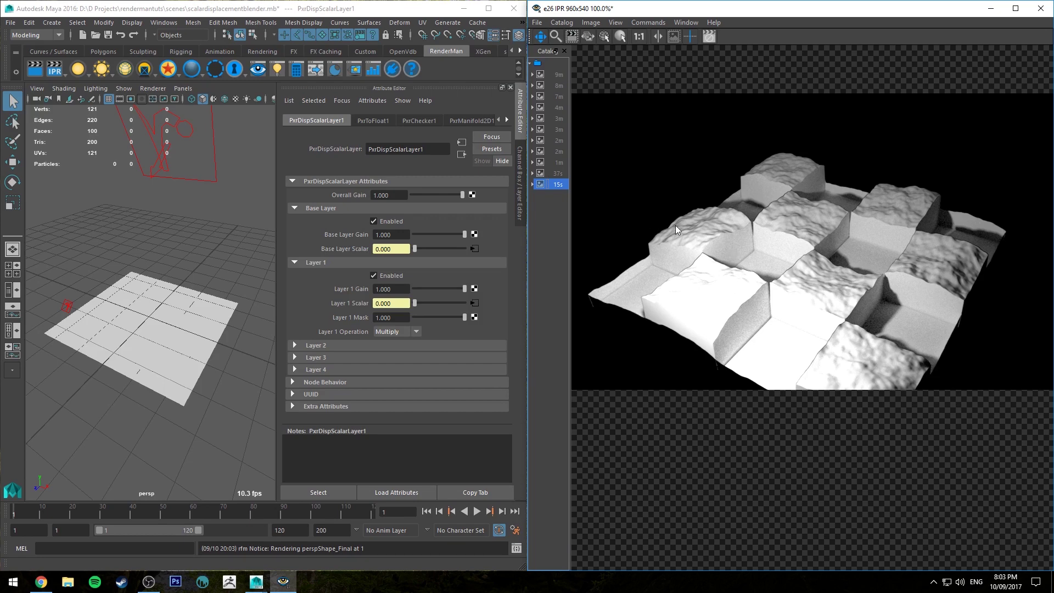
click(395, 331)
click(391, 365)
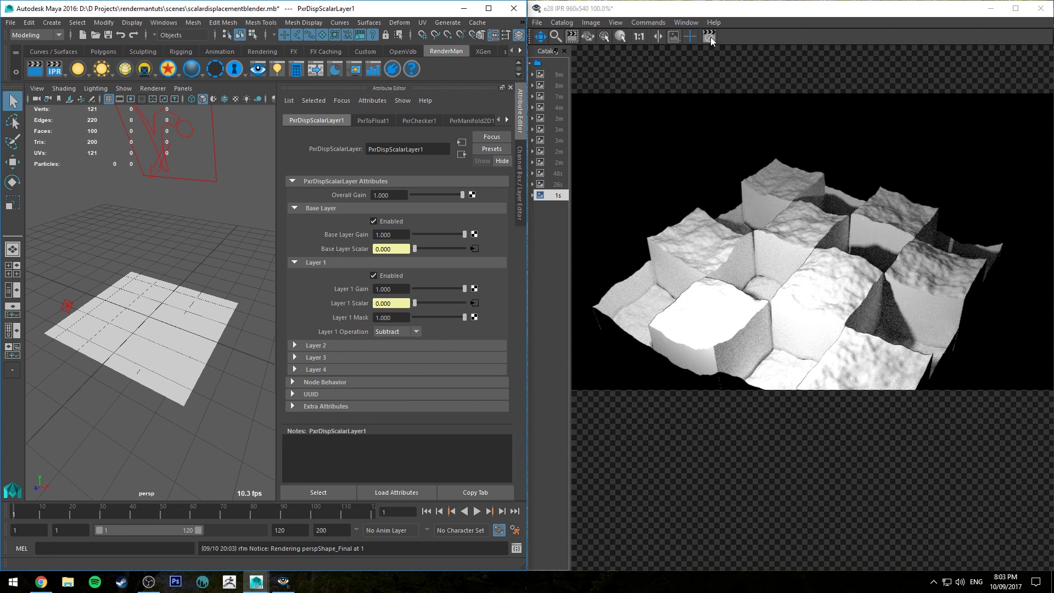
click(551, 185)
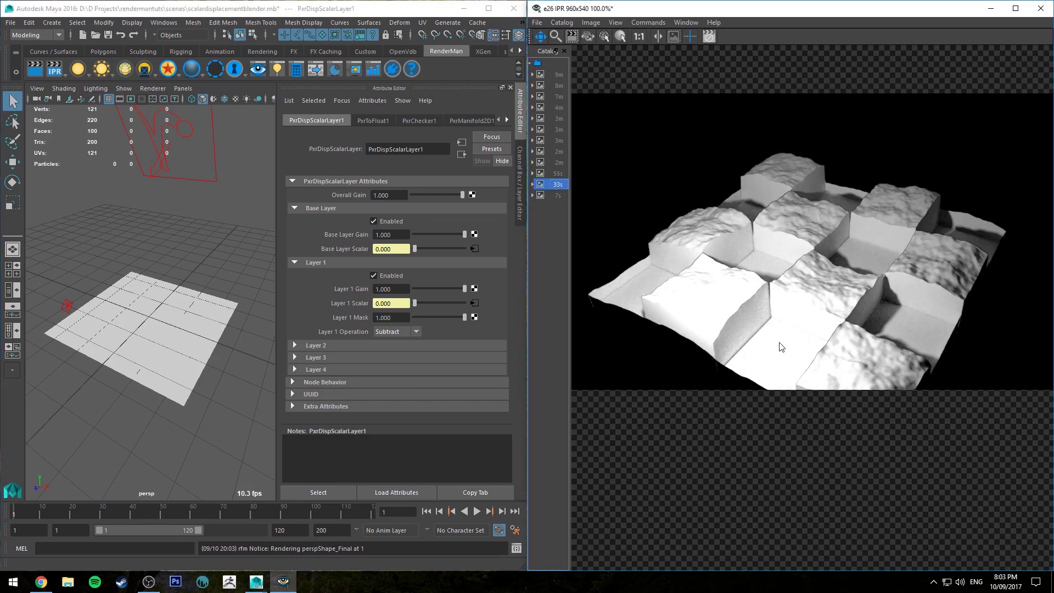
click(557, 196)
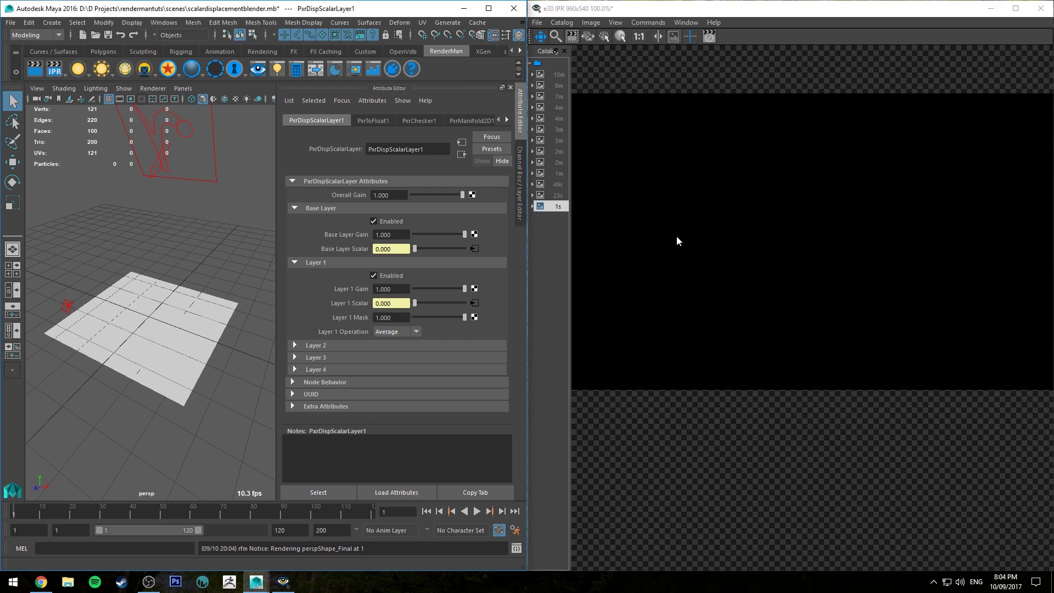
Step: Compare the Average render with the earlier Add render, and set Layer 1 Operation to Max
click(559, 162)
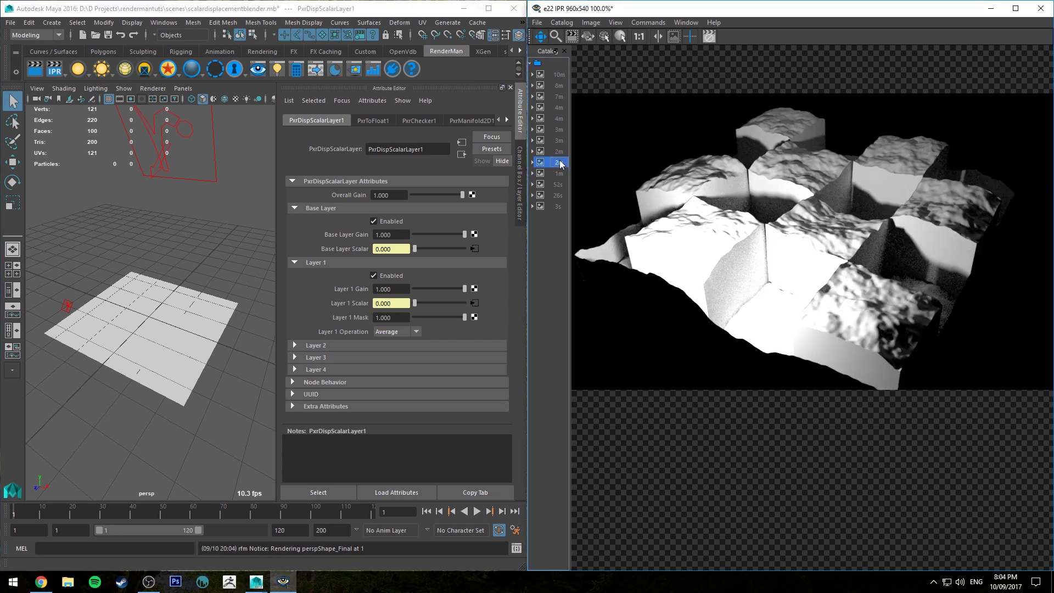
click(553, 207)
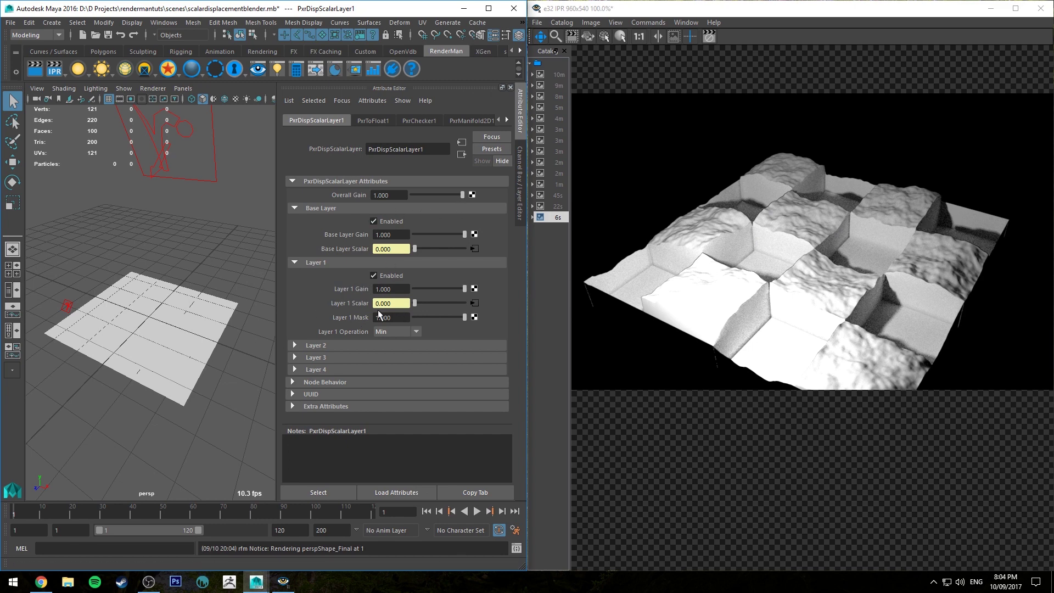
click(397, 331)
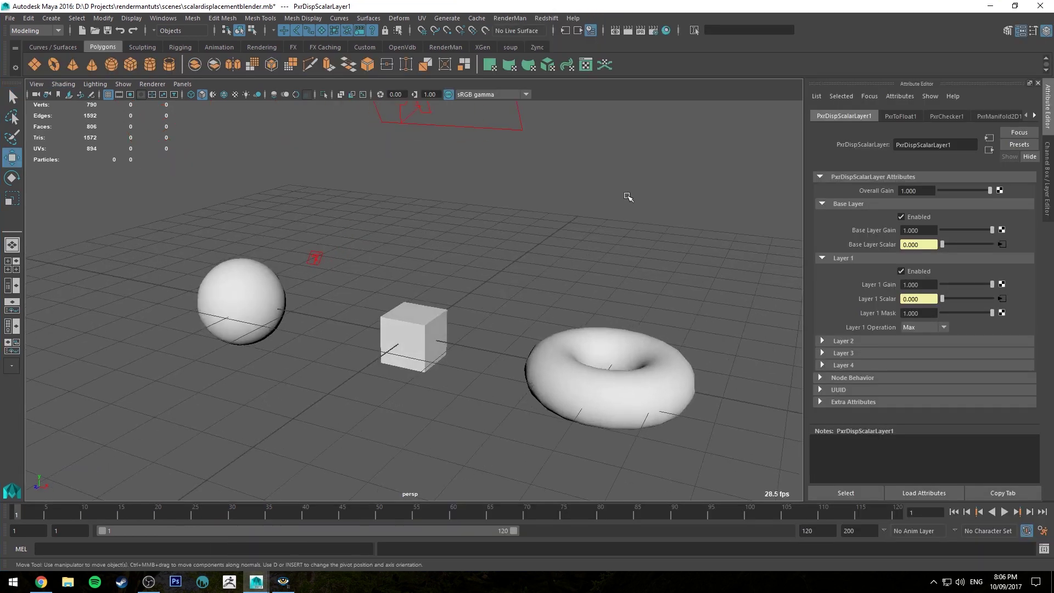
Step: Restore the Maya window to its smaller size and place the render viewer beside it
click(1014, 6)
key(alt+Tab)
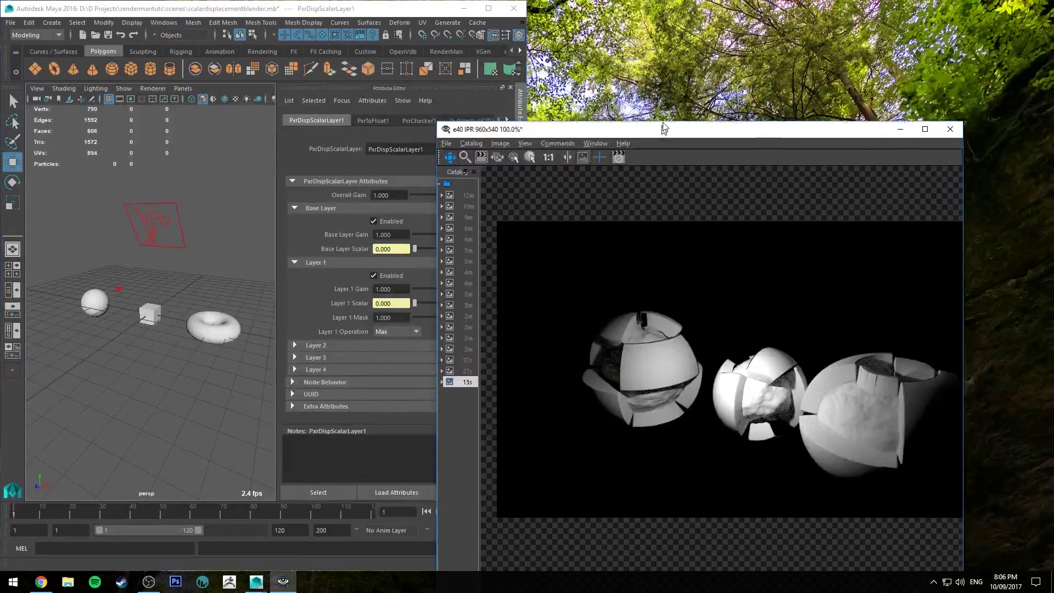
drag(662, 127, 740, 8)
alt+drag(215, 246, 252, 239)
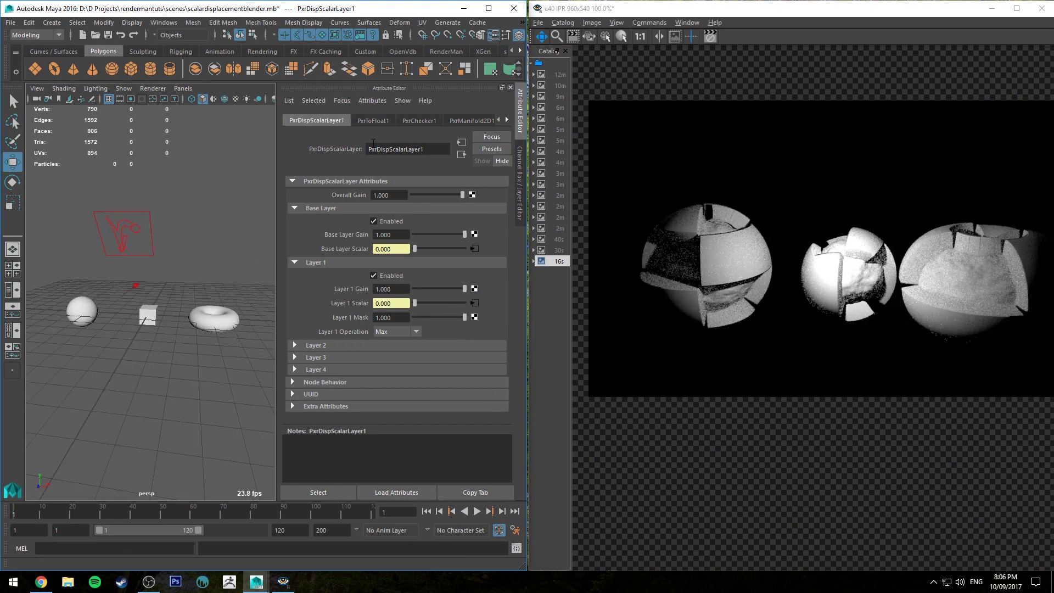
Step: Select the torus and examine its RenderMan subdivision settings
click(214, 318)
click(328, 329)
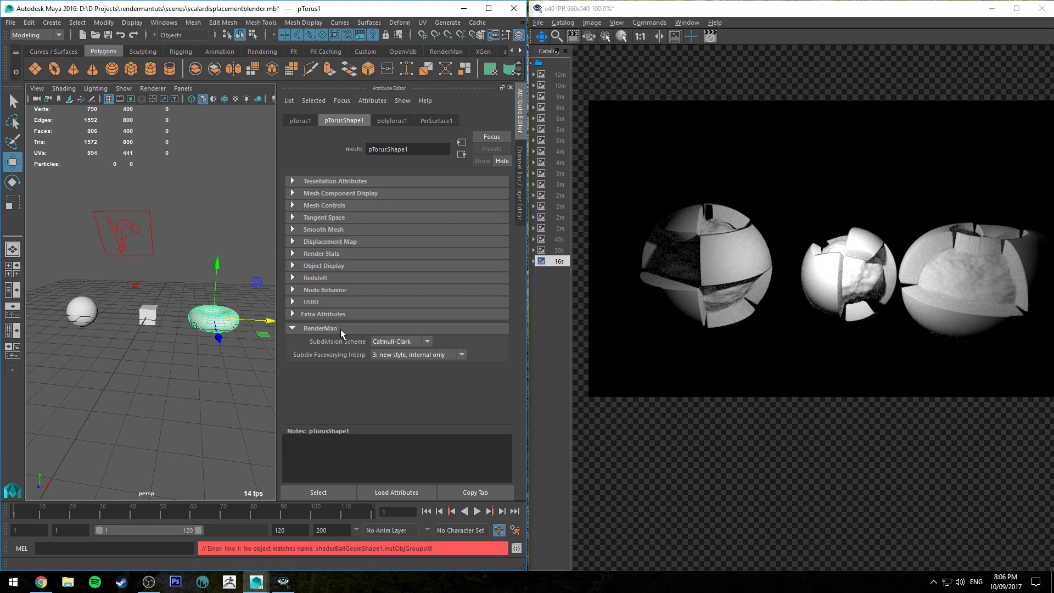
click(340, 330)
Step: Examine the displaced sphere, cube and torus in the live render from several camera angles and distances
alt+drag(229, 234, 172, 264)
scroll(206, 283, up, 5)
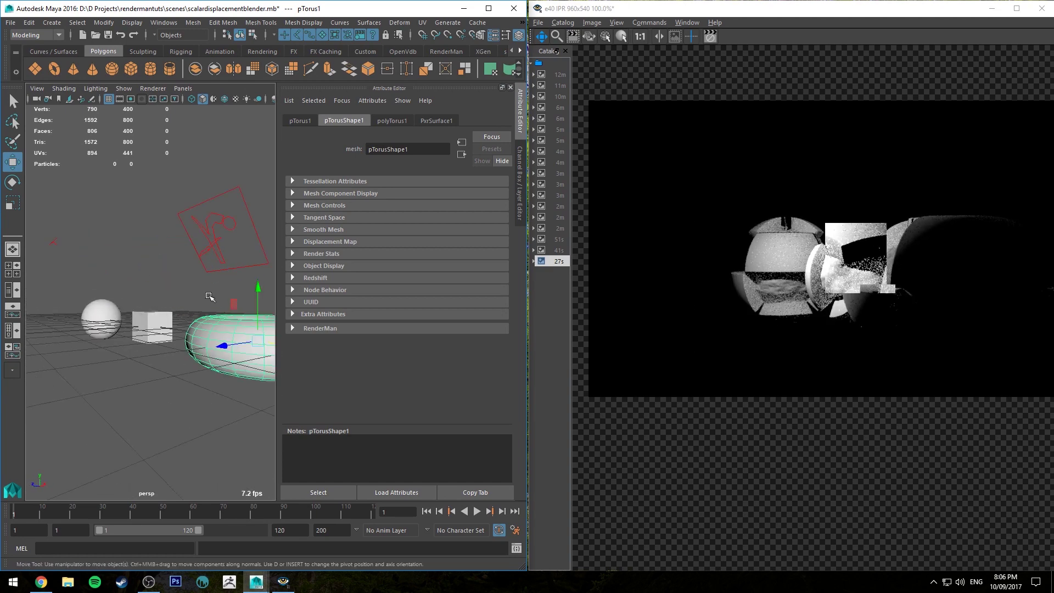
alt+right_drag(207, 291, 195, 277)
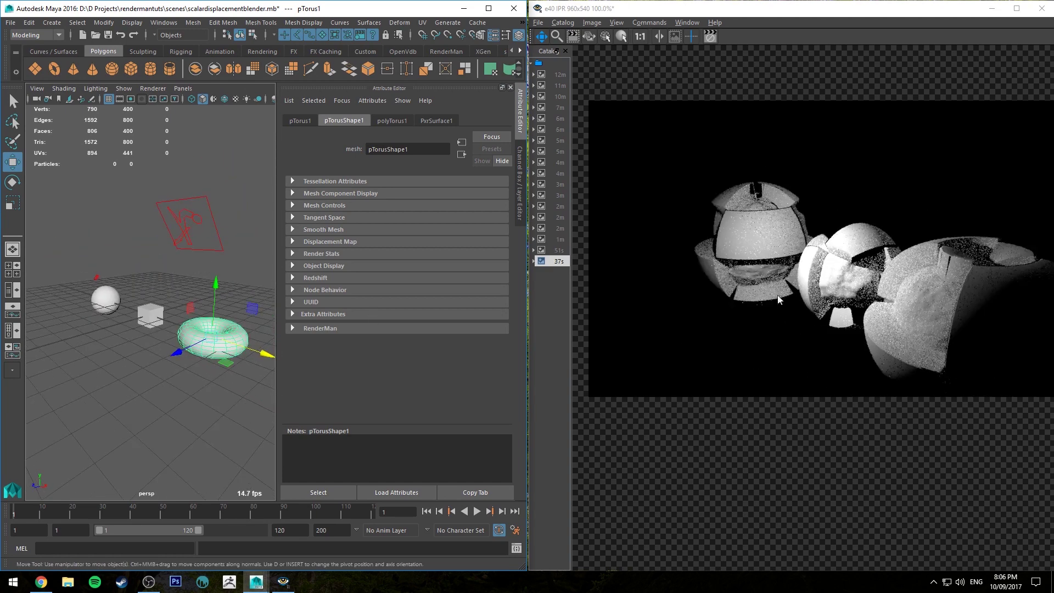
alt+drag(184, 290, 196, 286)
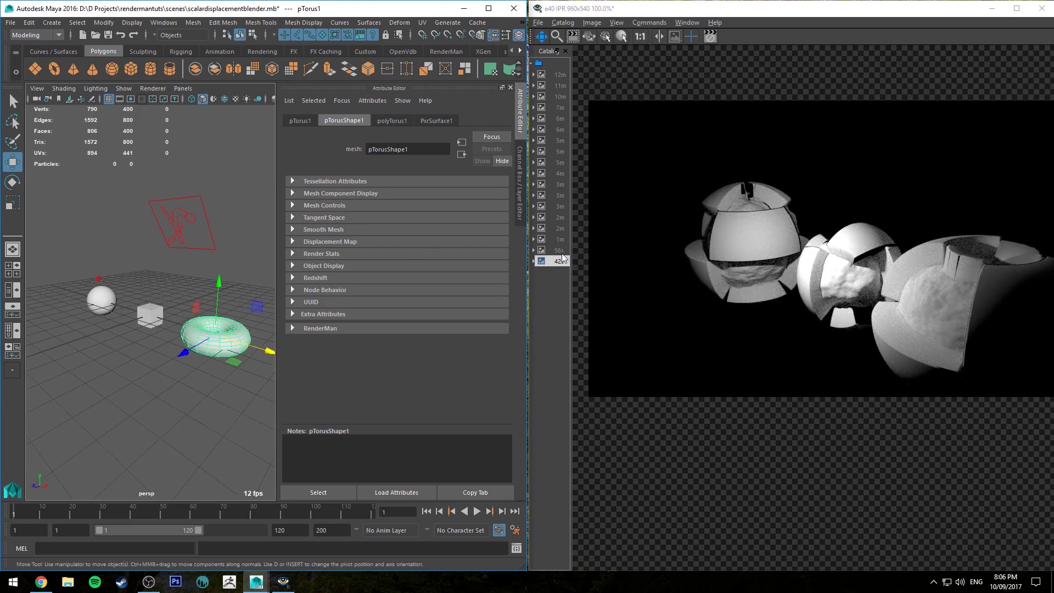
alt+drag(140, 282, 161, 282)
alt+middle_drag(161, 283, 222, 281)
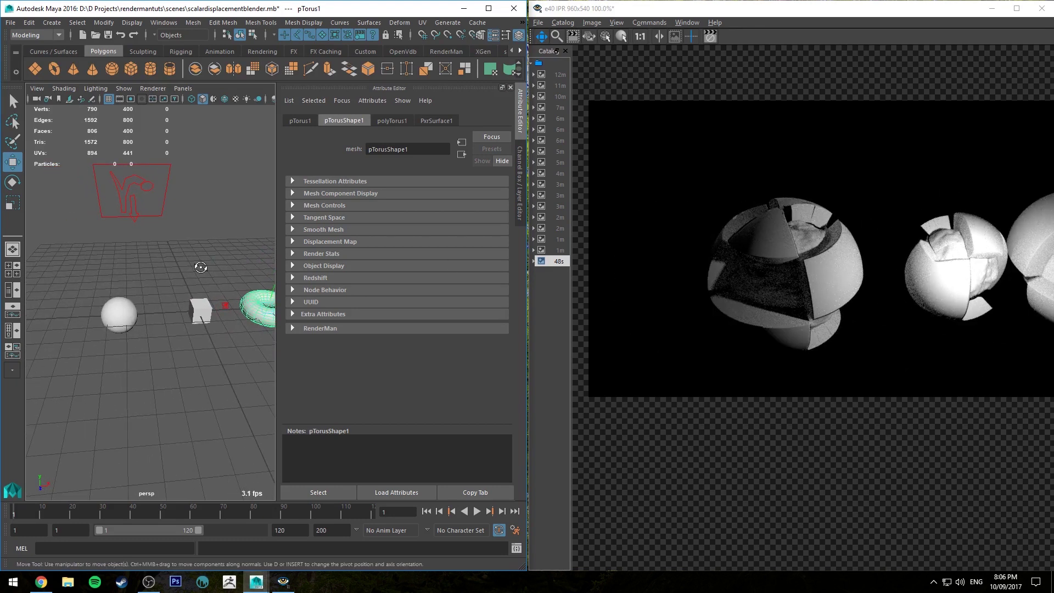
alt+drag(196, 263, 232, 275)
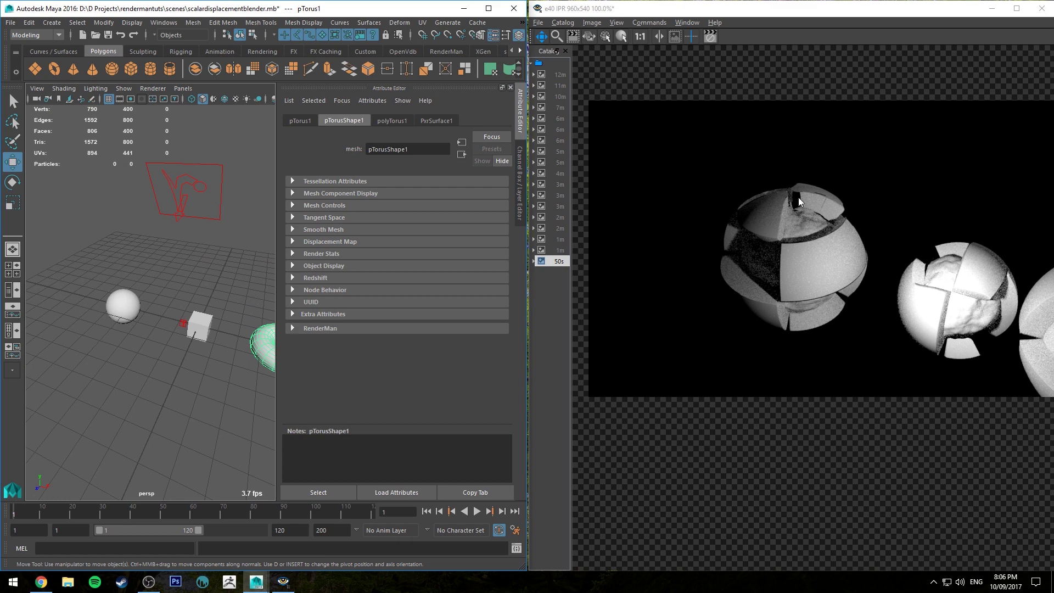
alt+drag(135, 296, 181, 309)
alt+middle_drag(141, 297, 190, 310)
alt+right_drag(190, 309, 225, 350)
alt+middle_drag(198, 337, 157, 328)
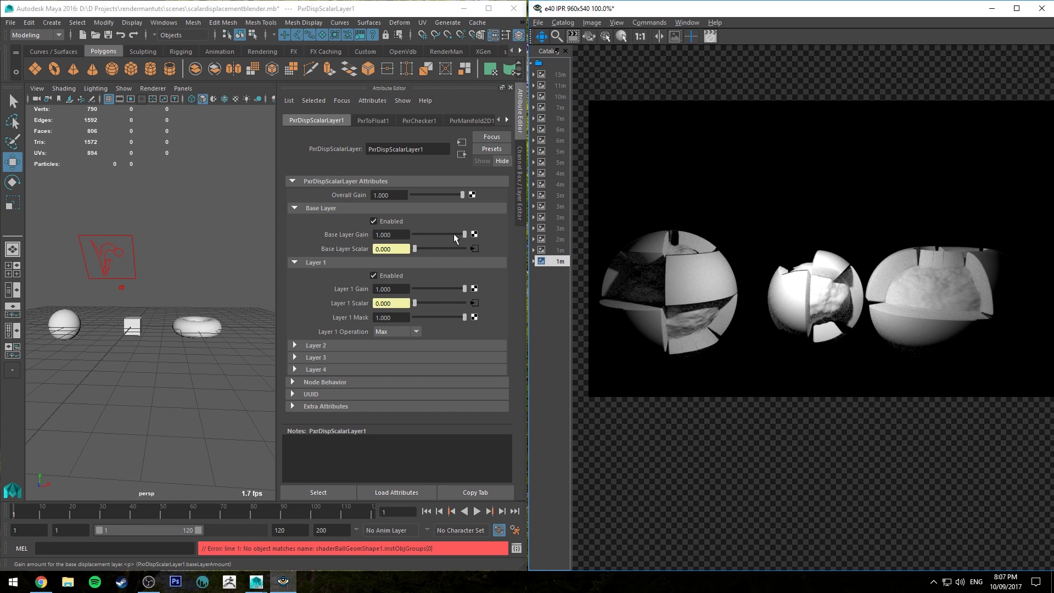
Step: Set the scalar layer's Base Layer Gain to 0.2 and start a new render
click(428, 235)
text(0.2)
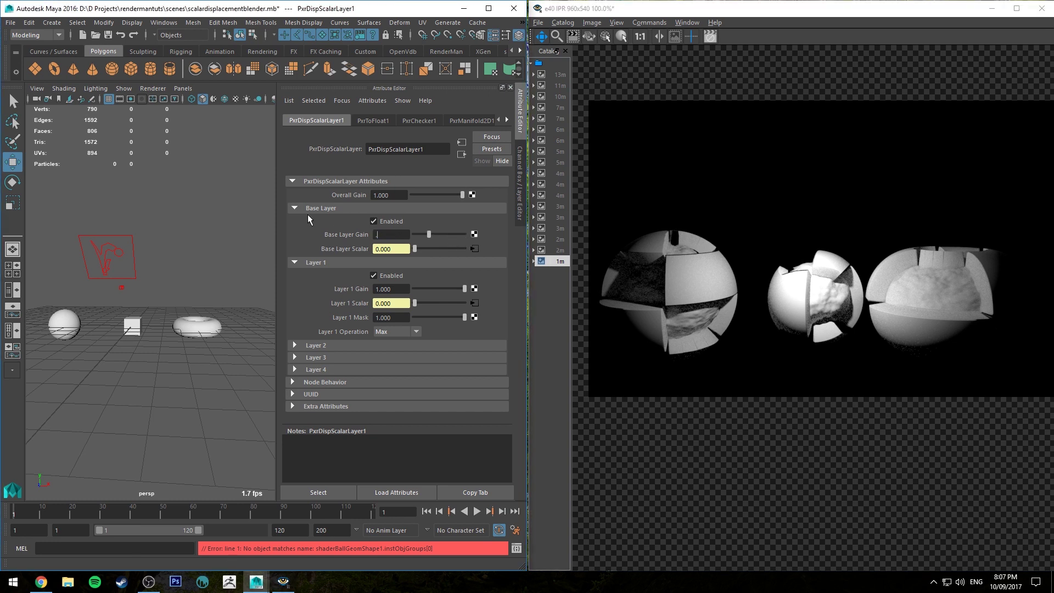
key(Return)
click(446, 51)
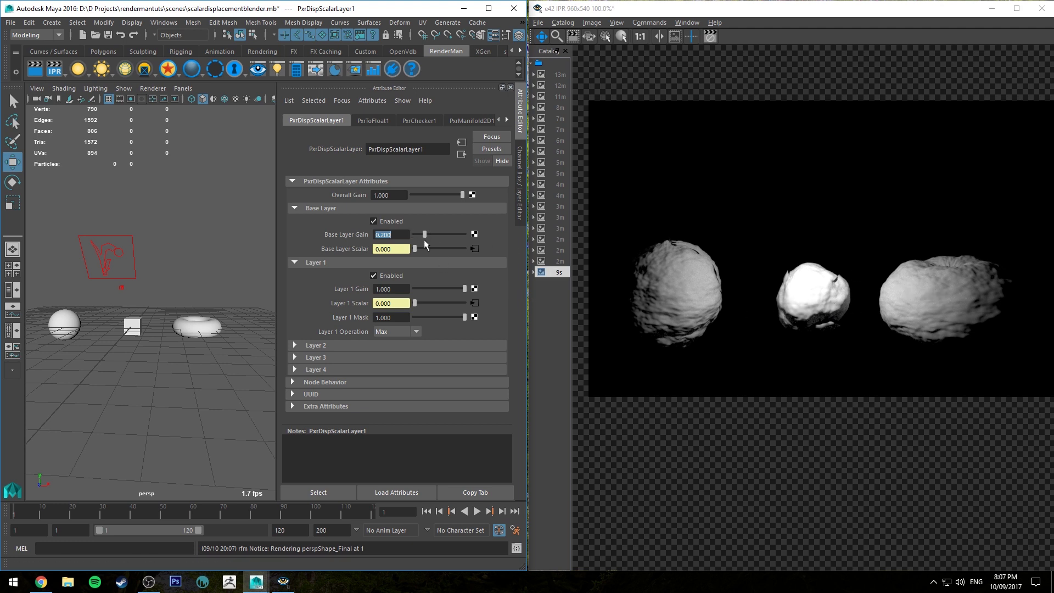
Step: Set the scalar layer's Base Layer Gain to 0.5 and check the new render
text(0.5)
key(Return)
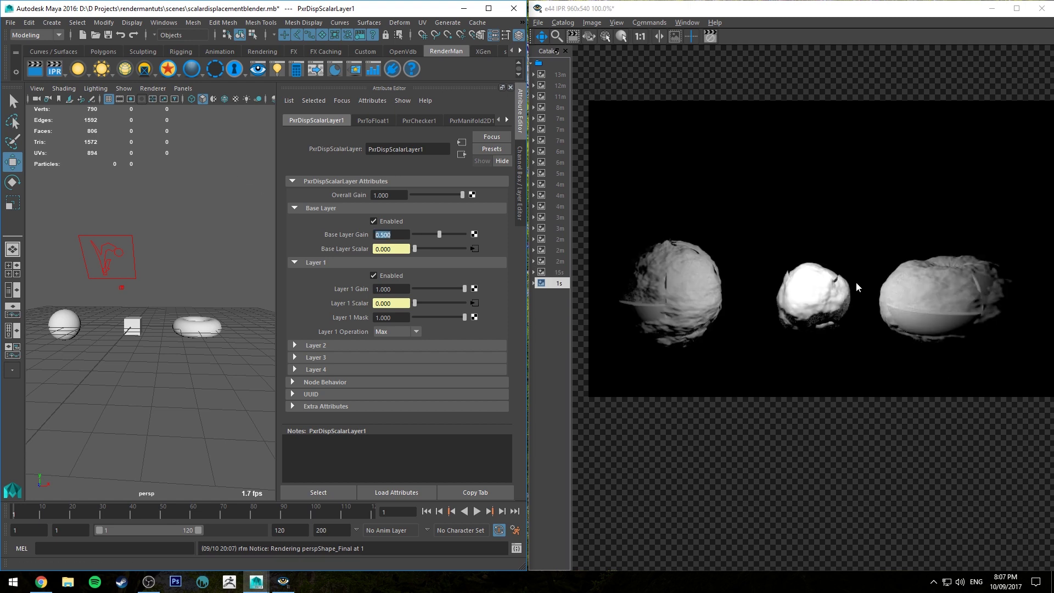
click(664, 73)
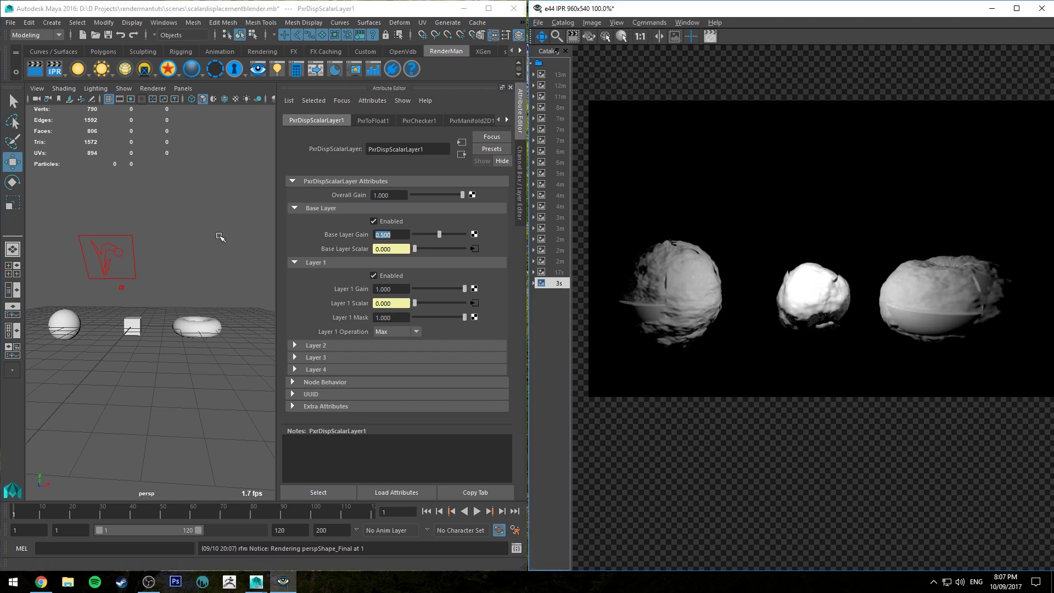